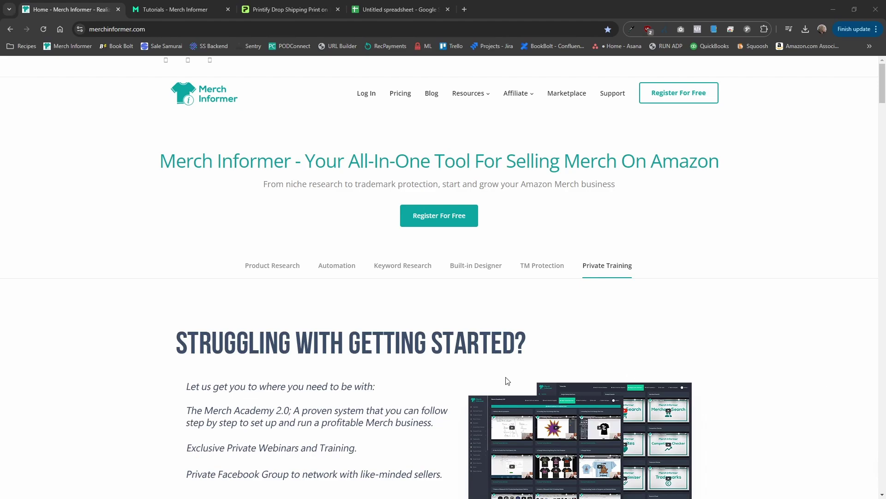
# - Switch to the Merch Informer Tutorials page and view the Single Upload Interface's CSV table window
pyautogui.click(165, 12)
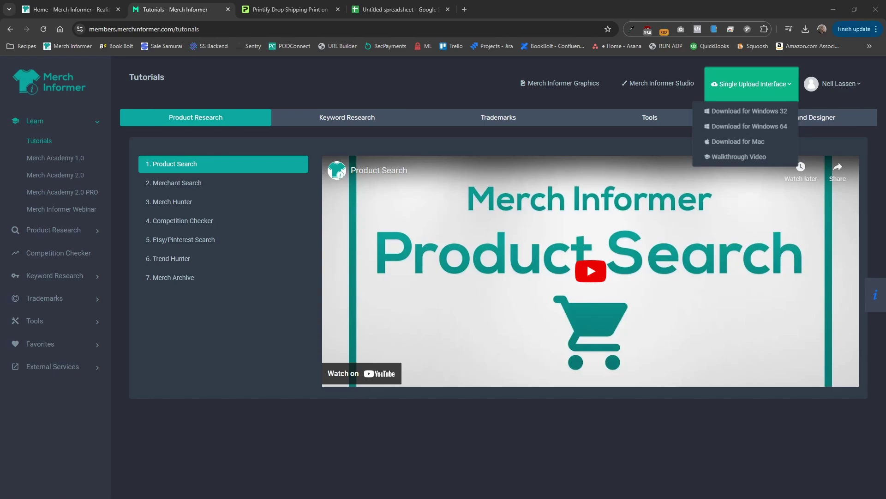
pyautogui.moveTo(885, 74); pyautogui.dragTo(439, 88)
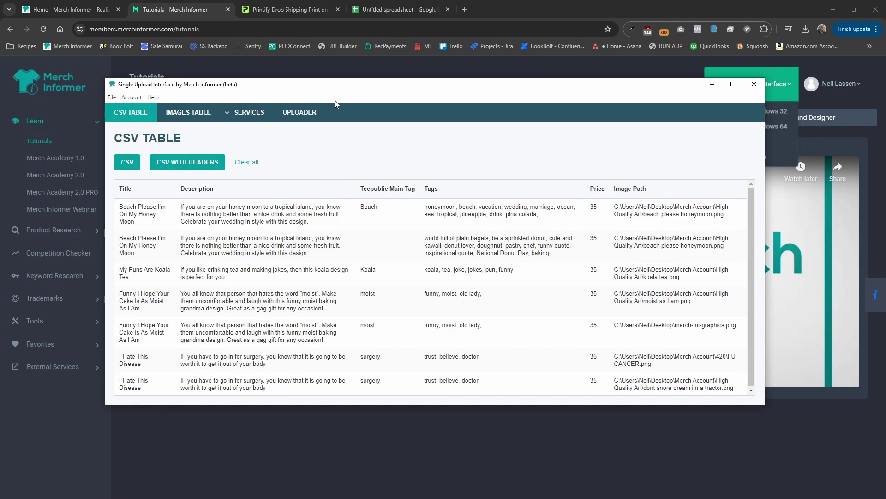
pyautogui.moveTo(337, 87); pyautogui.dragTo(885, 79)
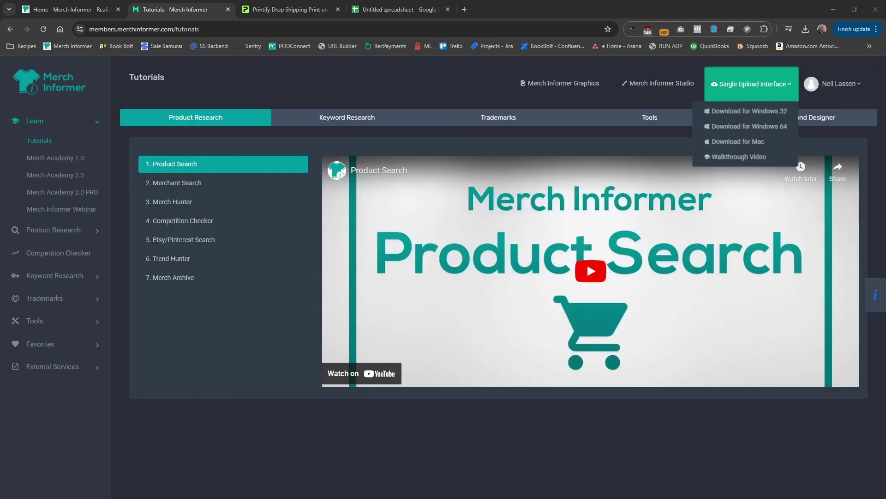
# - Switch to the Printify My Products page, examine the list of stores, and view the Single Upload Interface's CSV table again
pyautogui.click(287, 11)
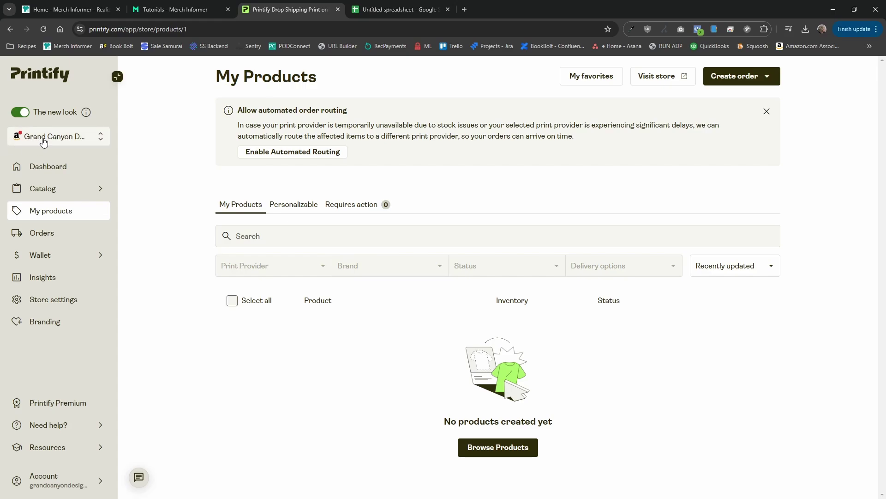
pyautogui.click(67, 144)
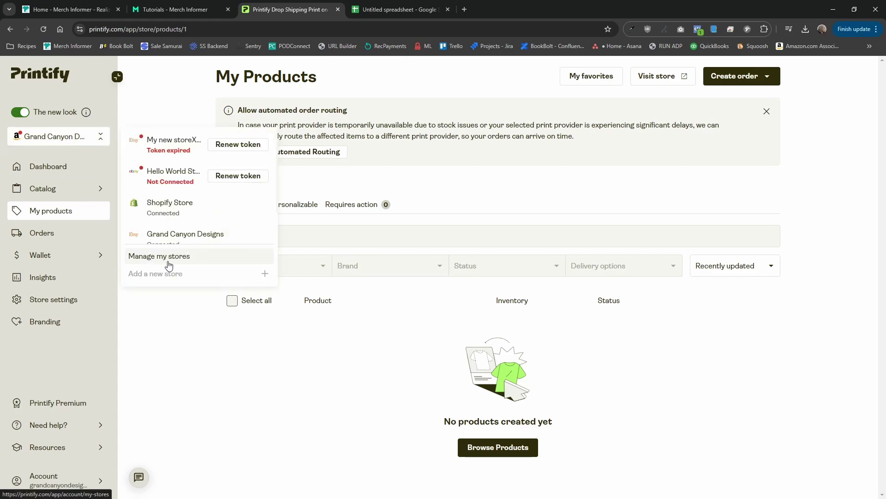
pyautogui.click(180, 332)
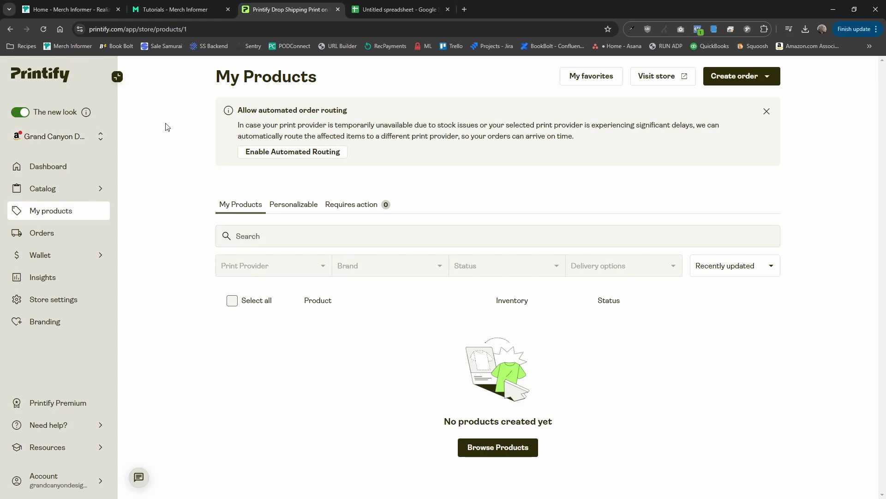
pyautogui.click(85, 139)
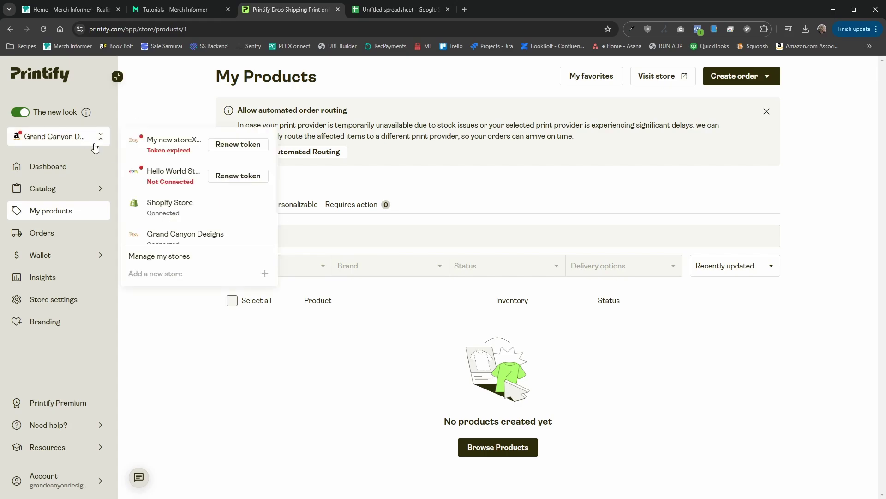
pyautogui.click(187, 361)
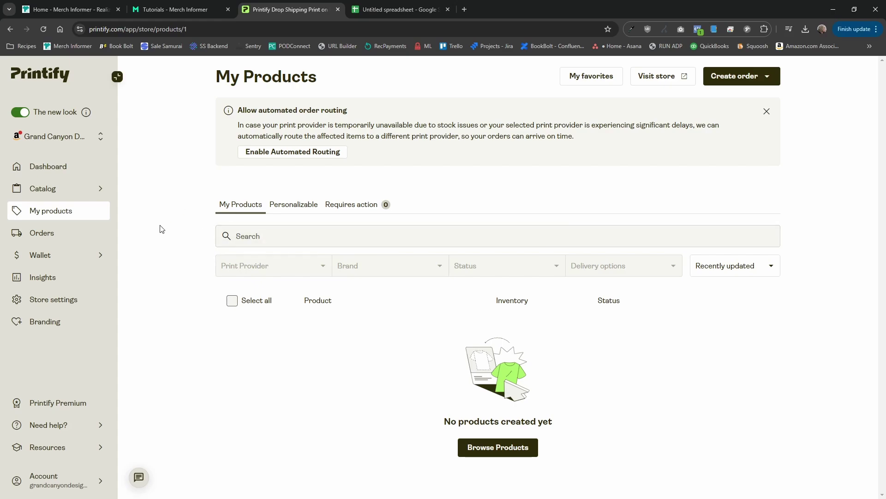
pyautogui.moveTo(885, 97); pyautogui.dragTo(347, 80)
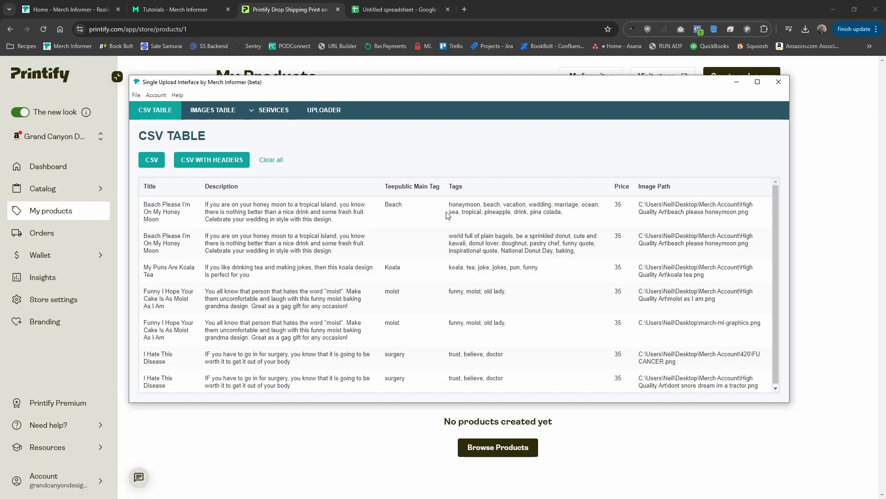
pyautogui.moveTo(386, 82); pyautogui.dragTo(885, 92)
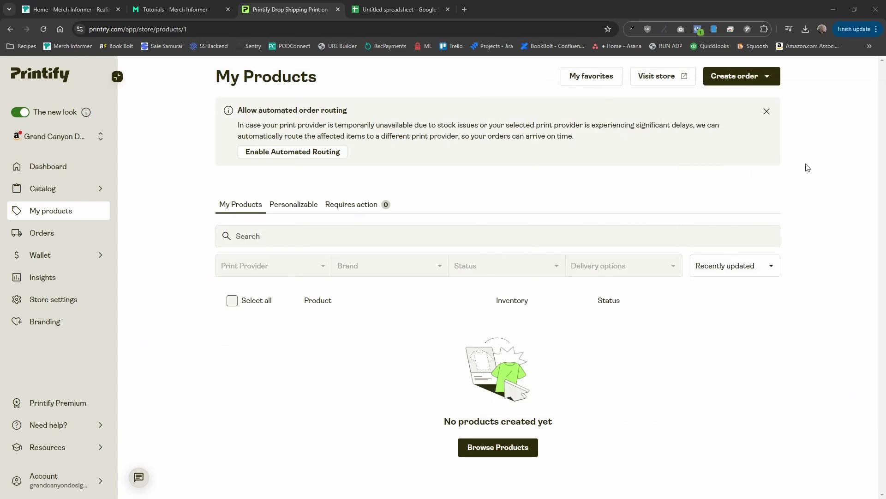
# - Switch to the Google Sheets listing spreadsheet and examine its Description, Tags and Price columns and the row 2 listing's fields
pyautogui.click(397, 10)
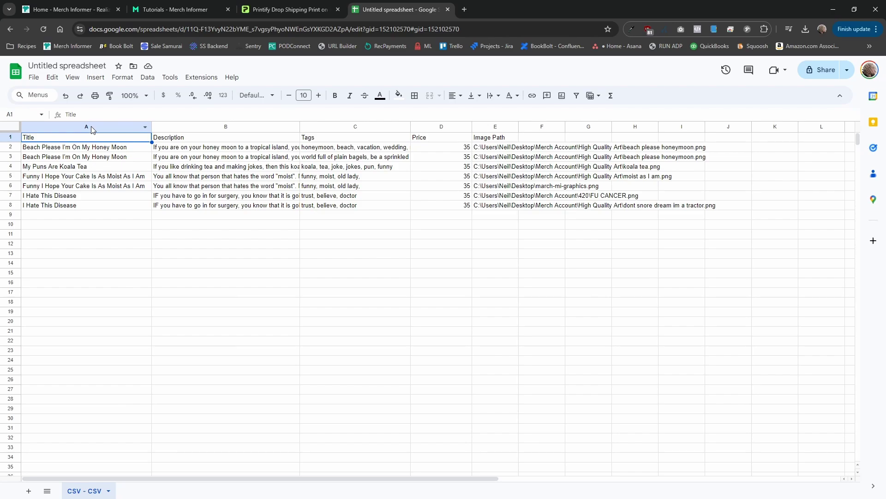
pyautogui.click(198, 127)
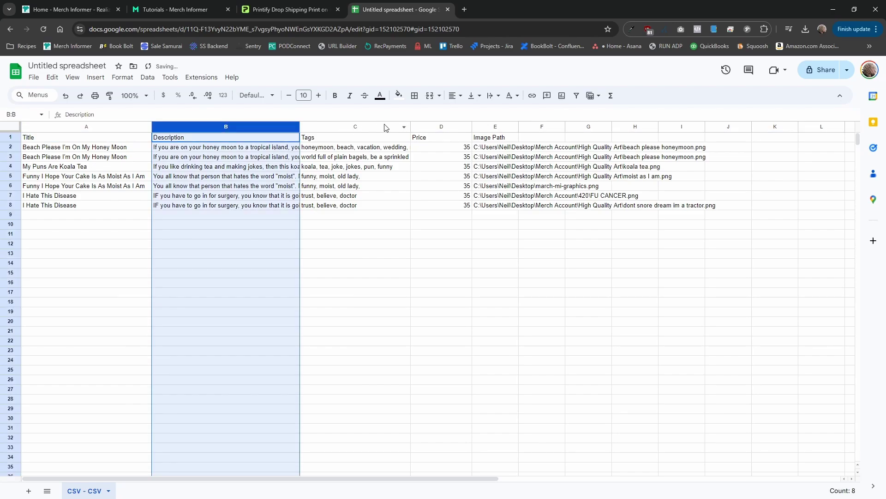
pyautogui.click(359, 127)
pyautogui.click(433, 127)
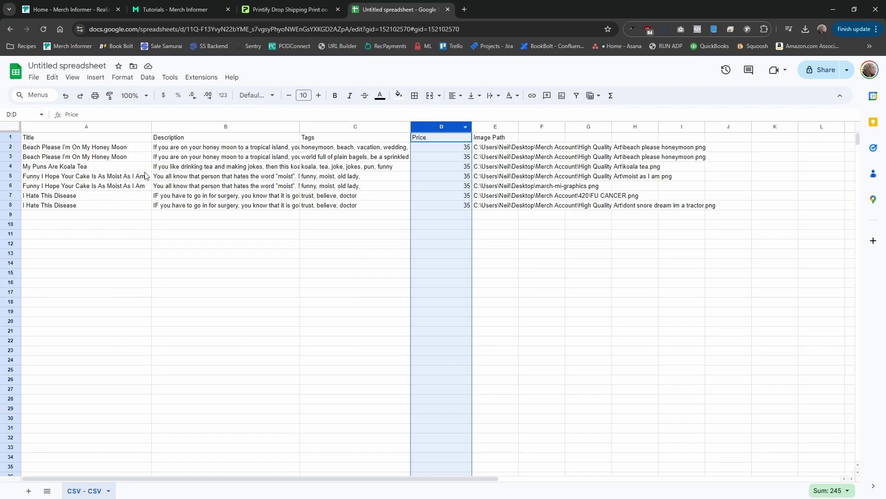
pyautogui.click(72, 227)
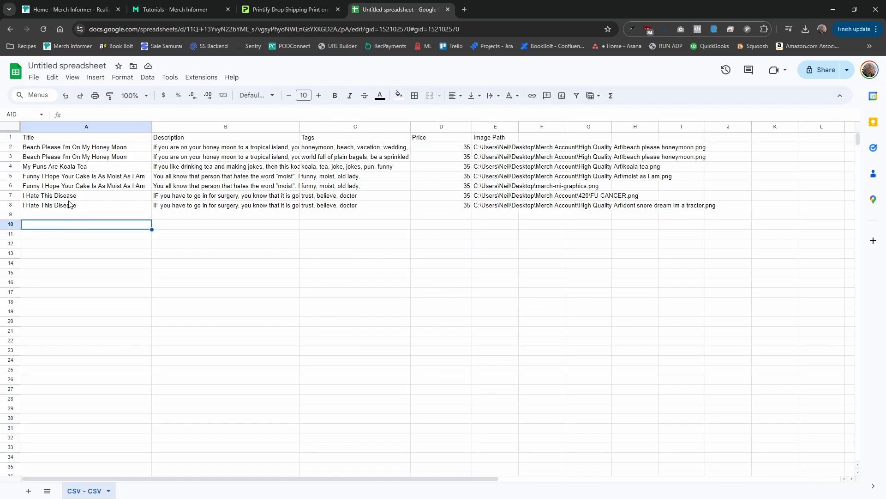
pyautogui.click(50, 148)
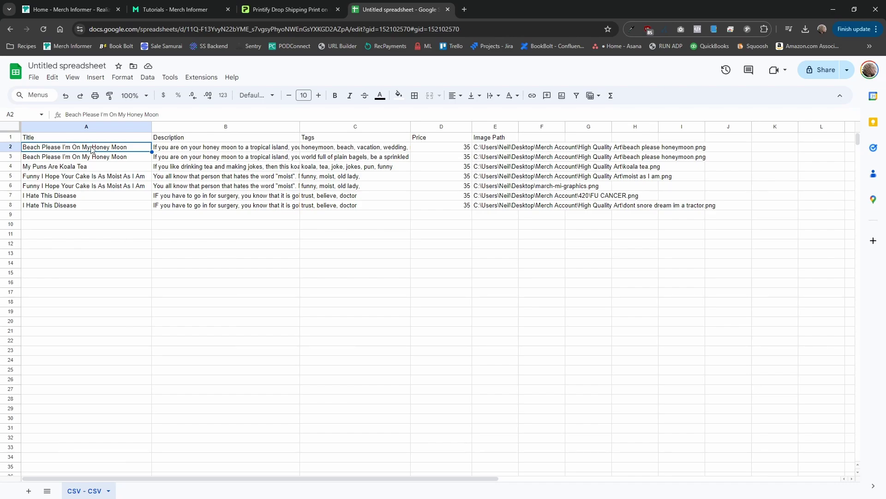
pyautogui.click(172, 151)
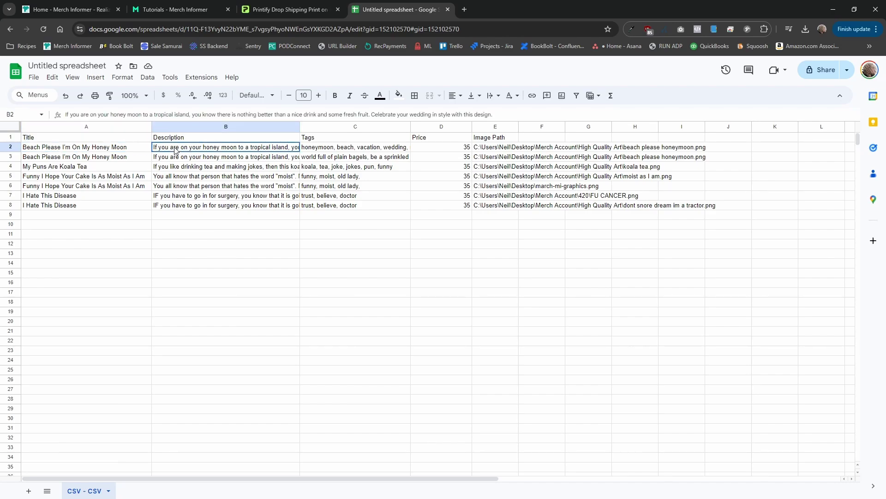
pyautogui.click(320, 150)
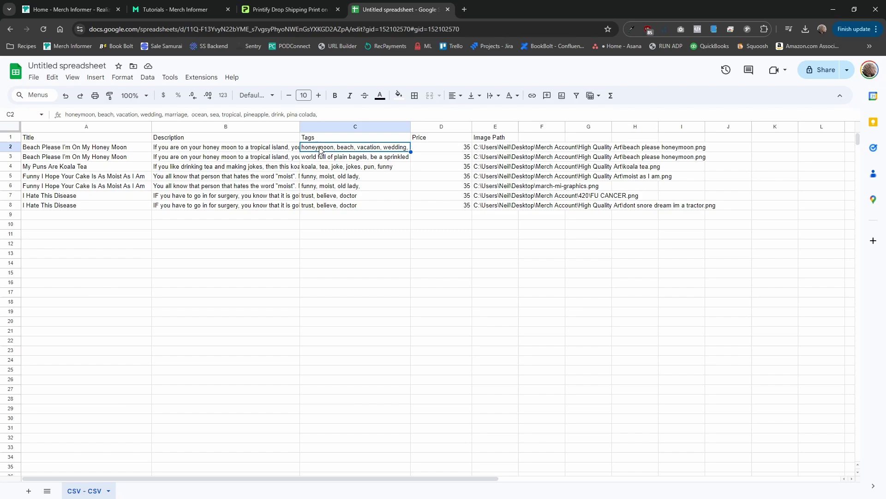
pyautogui.click(465, 149)
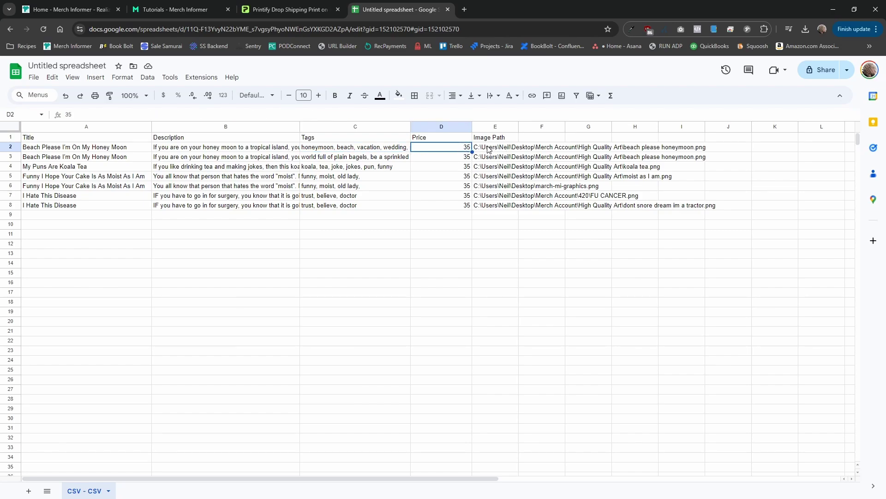
# - Shrink the browser window to uncover the desktop, then view and close the beach please honeymoon1 image
pyautogui.doubleClick(491, 4)
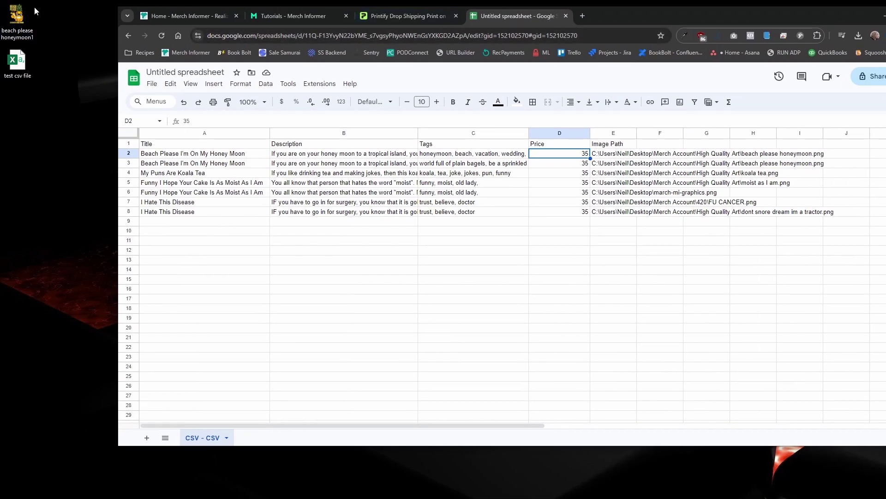
pyautogui.doubleClick(13, 19)
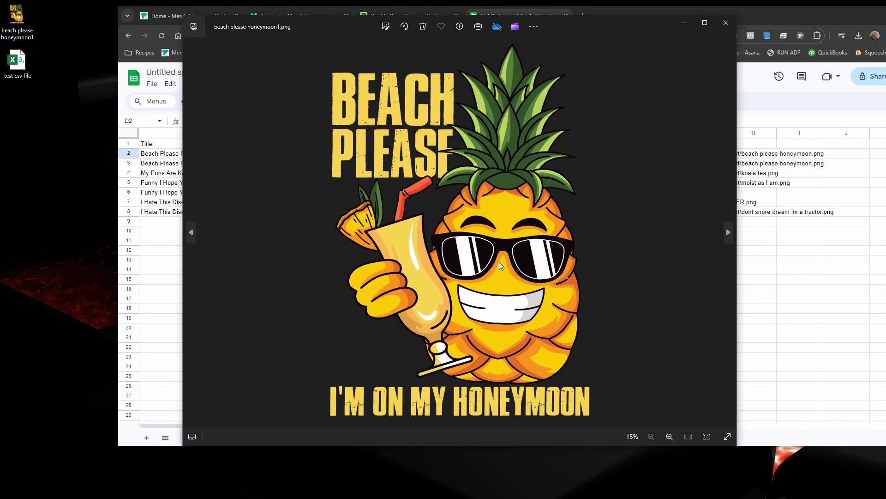
pyautogui.click(727, 23)
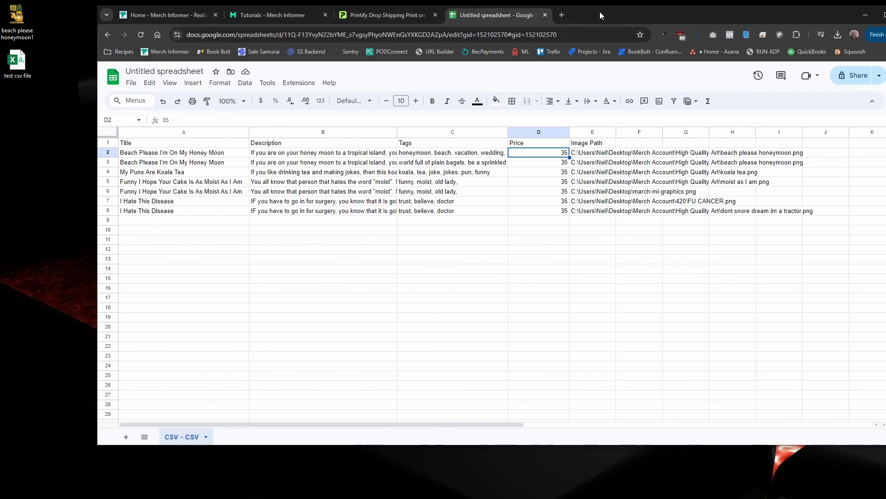
# - Copy the file path of the beach please honeymoon1 desktop image and paste it into cell E11
pyautogui.rightClick(21, 23)
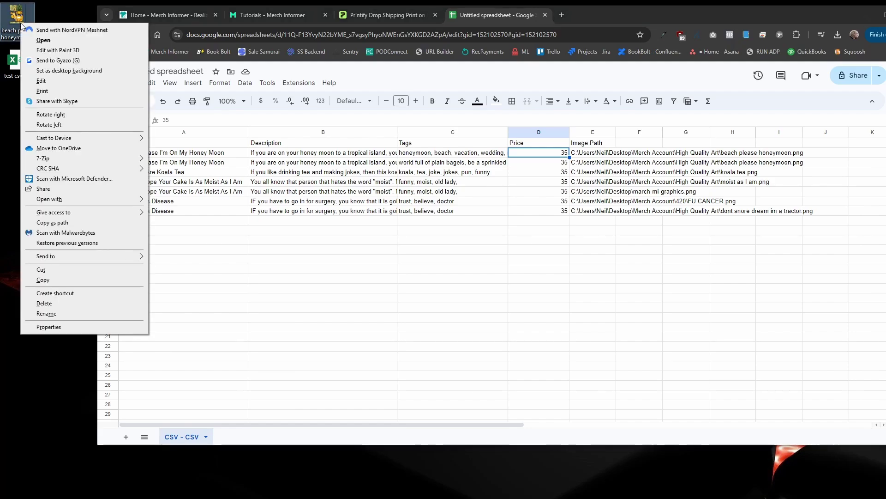
pyautogui.click(57, 222)
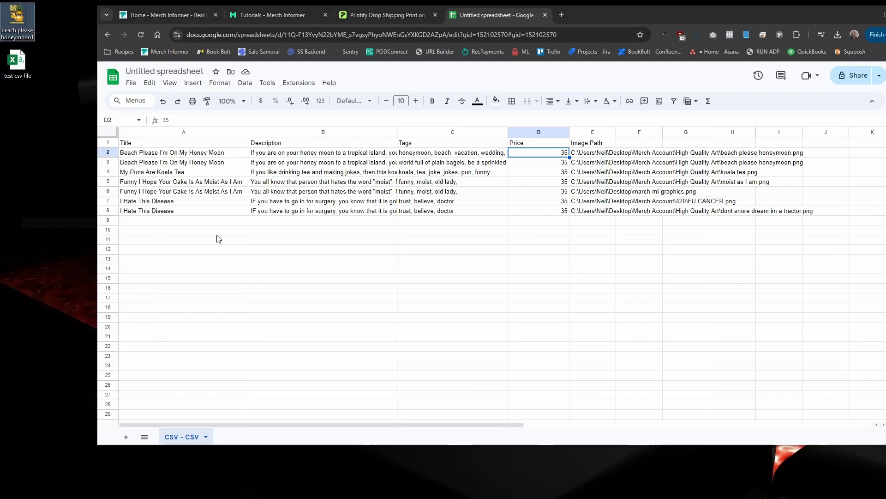
pyautogui.click(574, 239)
pyautogui.write('"C:\\Users\\Neil\\Desktop\\beach please honeymoon1.png"')
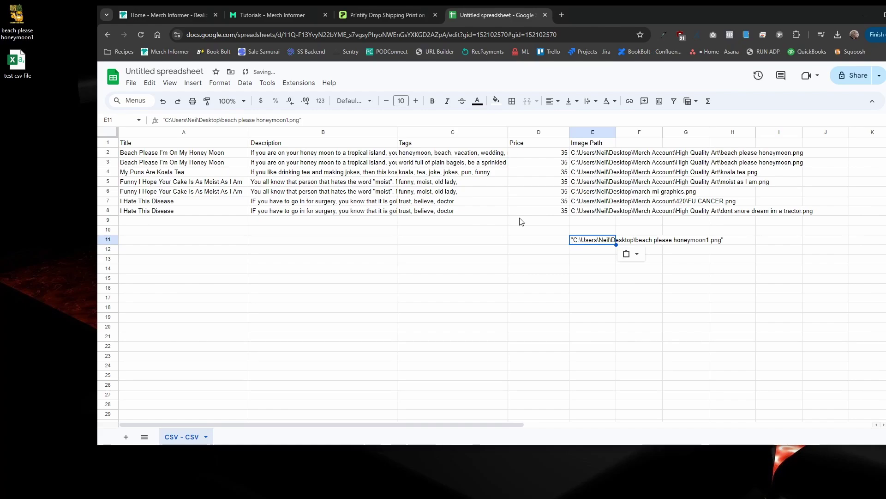
# - Remove both quotation marks around the image path in cell E11, leaving C:\Users\Neil\Desktop\beach please honeymoon1.png
pyautogui.click(309, 120)
pyautogui.press('BackSpace')
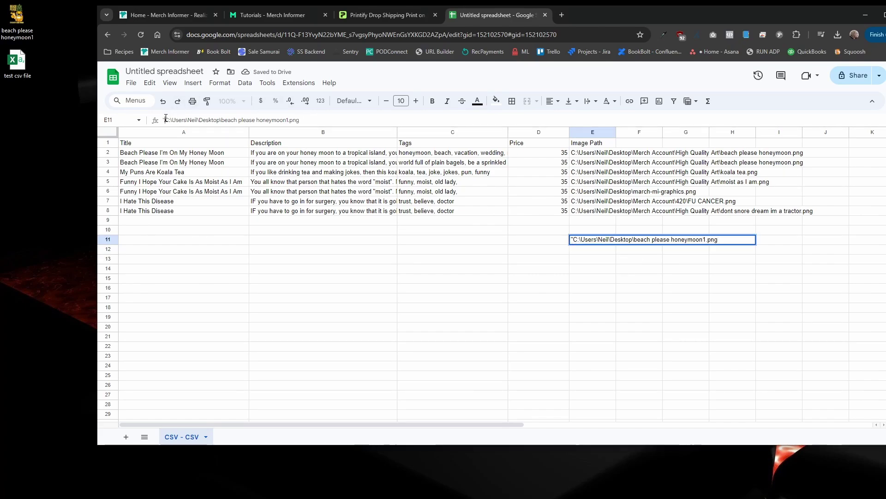
pyautogui.click(166, 120)
pyautogui.press('BackSpace')
pyautogui.click(409, 269)
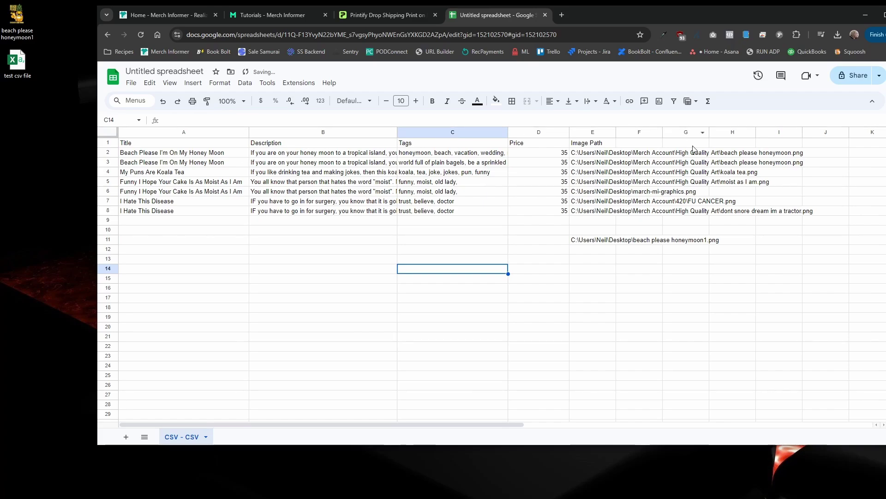
# - Clear the sample image path from cell E11
pyautogui.click(589, 240)
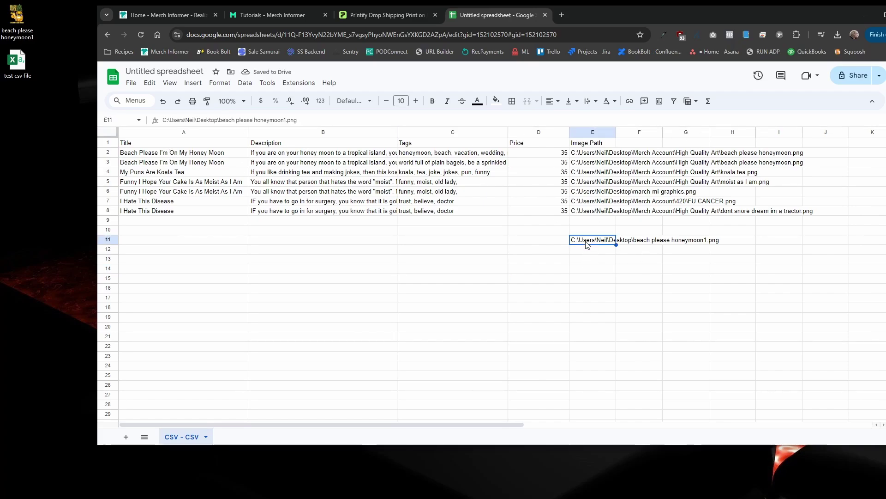
pyautogui.press('Delete')
pyautogui.click(577, 272)
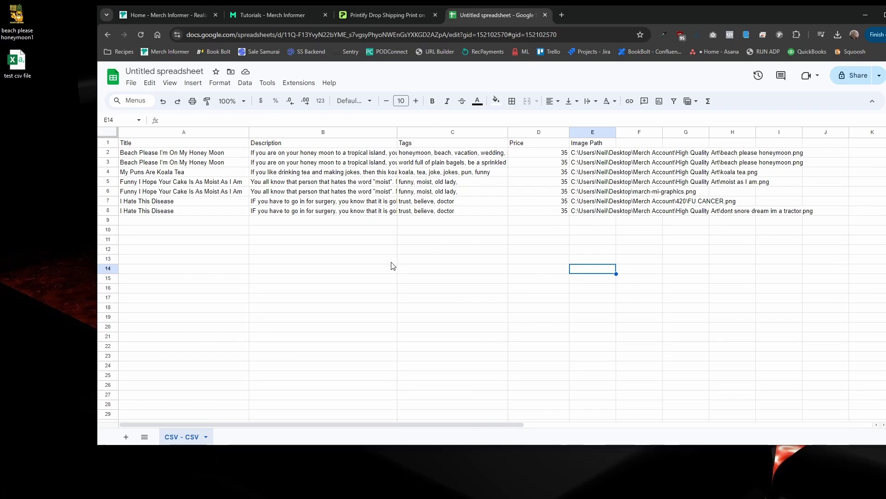
# - Look up the Comma Separated Values (.csv) download option for the spreadsheet, maximize the browser window, and leave without downloading
pyautogui.click(131, 83)
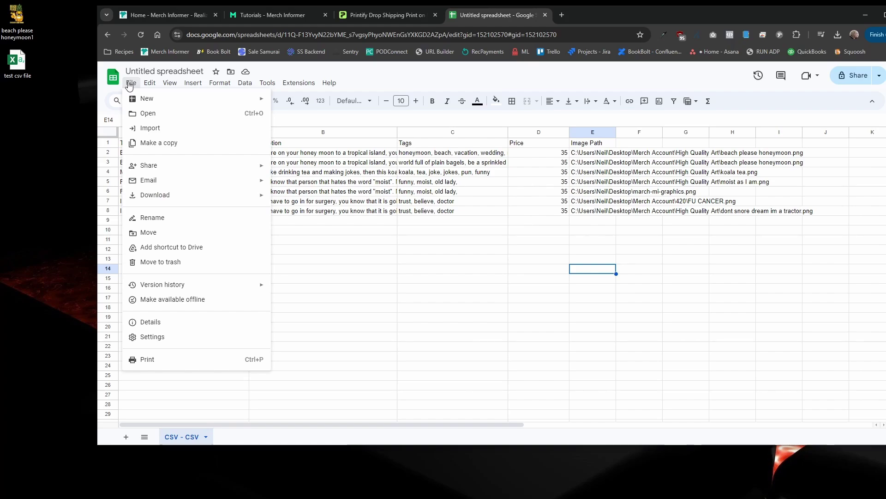
pyautogui.moveTo(193, 196)
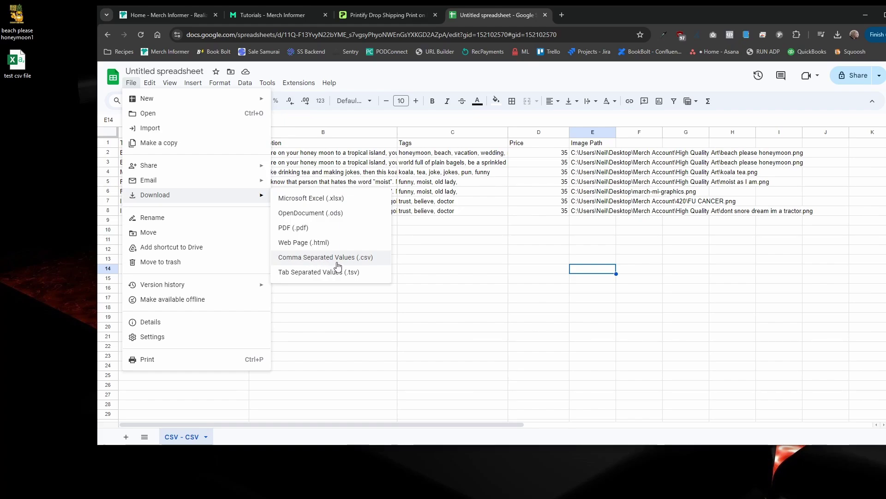
pyautogui.moveTo(638, 18); pyautogui.dragTo(620, 18)
pyautogui.doubleClick(620, 19)
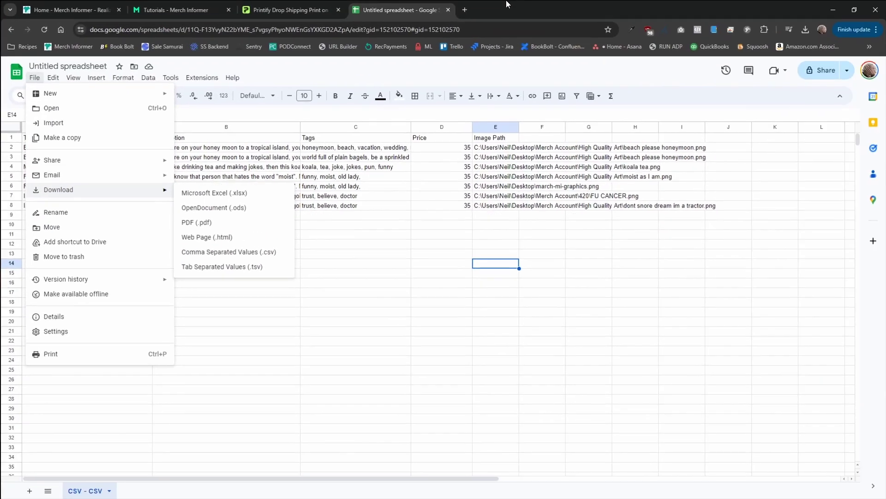
pyautogui.click(433, 286)
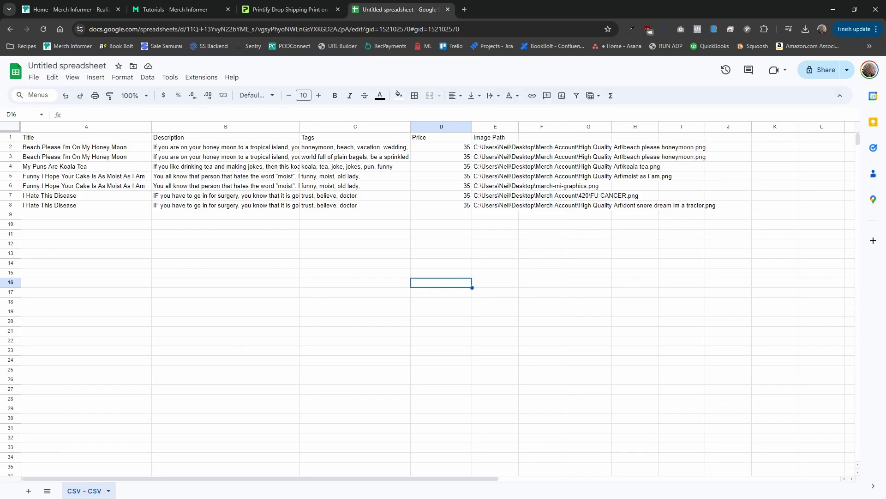
# - Bring the Single Upload Interface window onto this screen and maximize it on its CSV table
pyautogui.moveTo(885, 127); pyautogui.dragTo(342, 90)
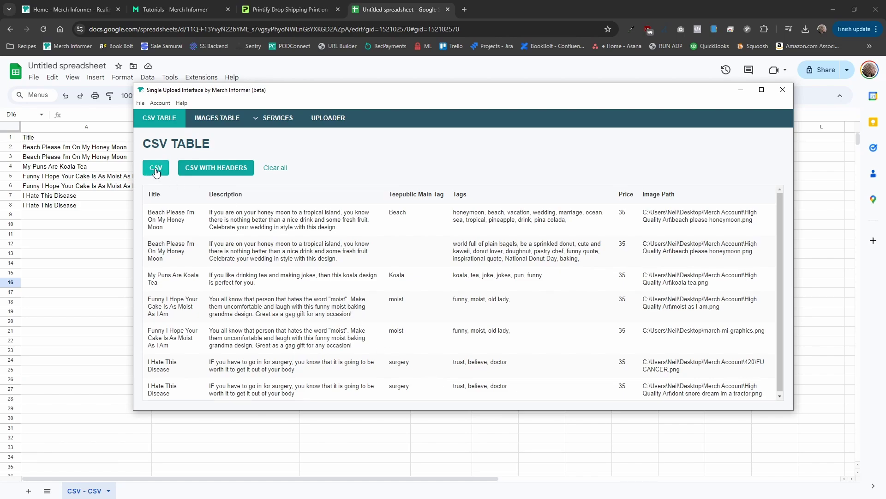
pyautogui.moveTo(312, 96); pyautogui.dragTo(425, 97)
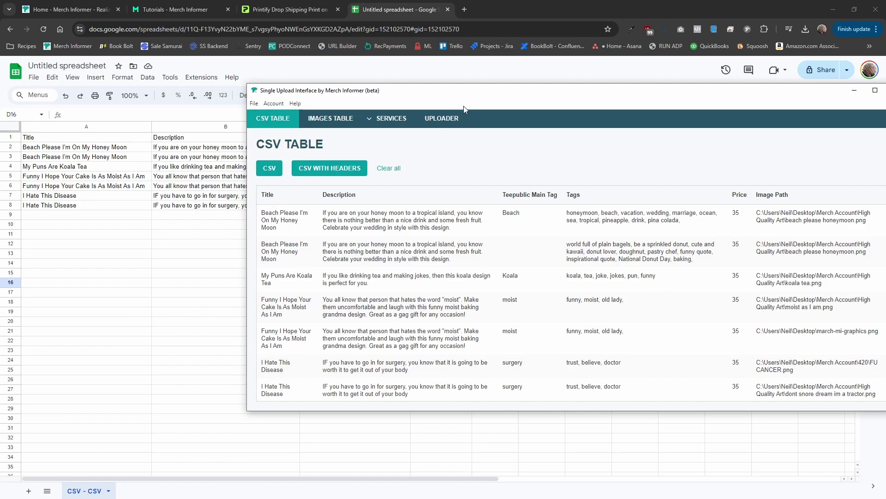
pyautogui.moveTo(457, 95); pyautogui.dragTo(265, 0)
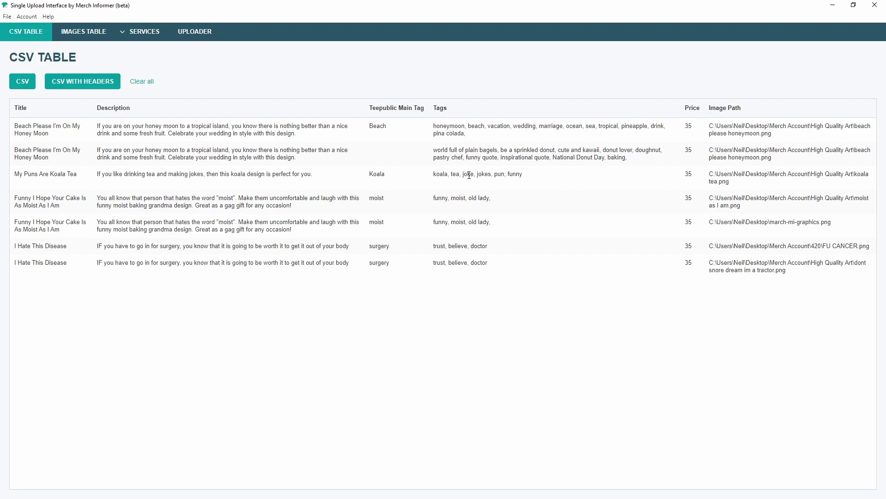
# - Switch to the browser to view Printify's My Products page, then return to the Single Upload Interface
pyautogui.hotkey('alt', 'Tab')
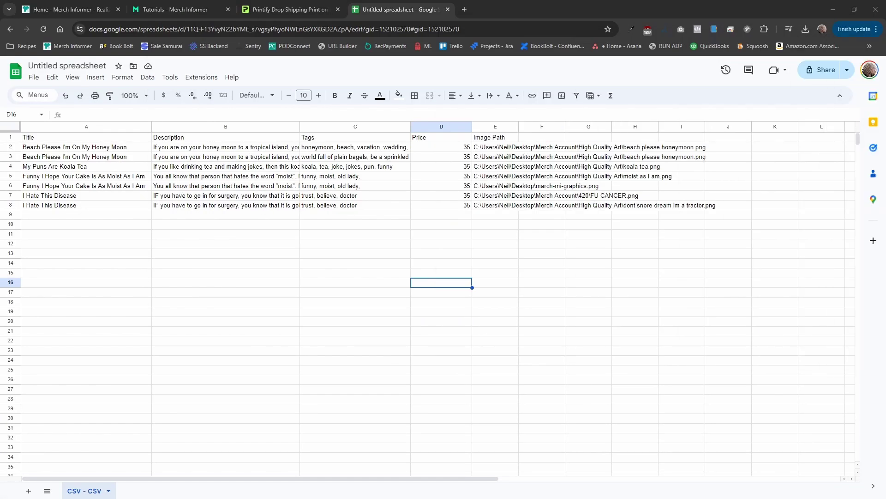
pyautogui.click(291, 10)
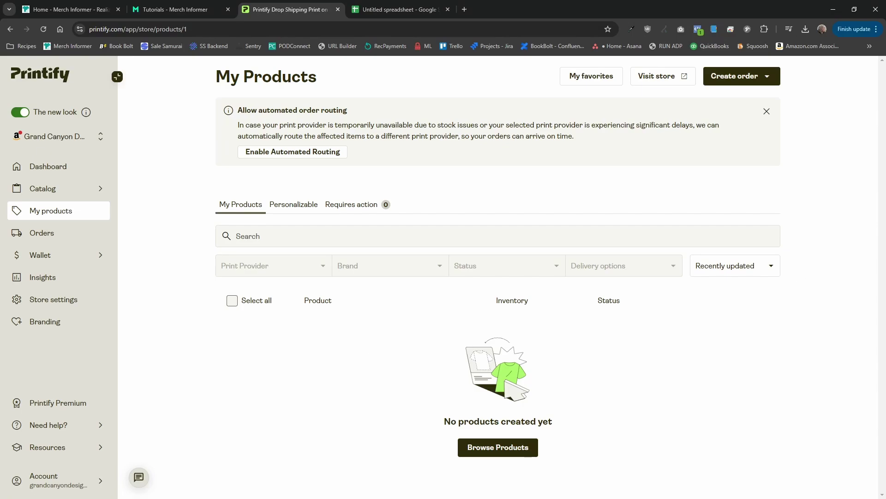
pyautogui.hotkey('alt', 'Tab')
pyautogui.doubleClick(304, 221)
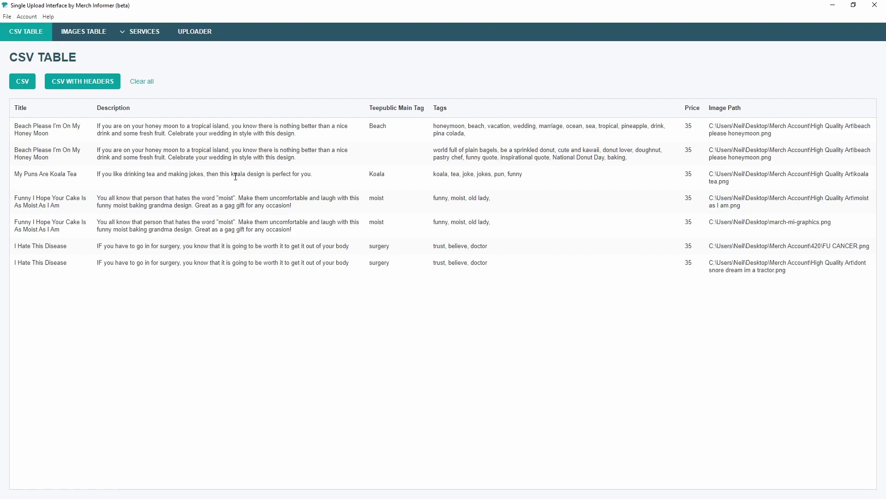
# - Open the Printify service, search its products for 3001, and choose the Bella+Canvas Unisex Jersey Short Sleeve Tee 3001
pyautogui.click(143, 34)
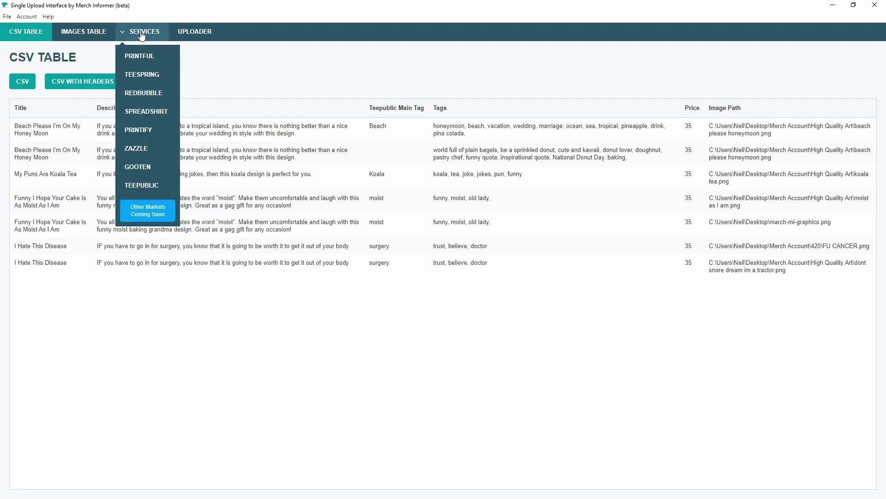
pyautogui.click(144, 131)
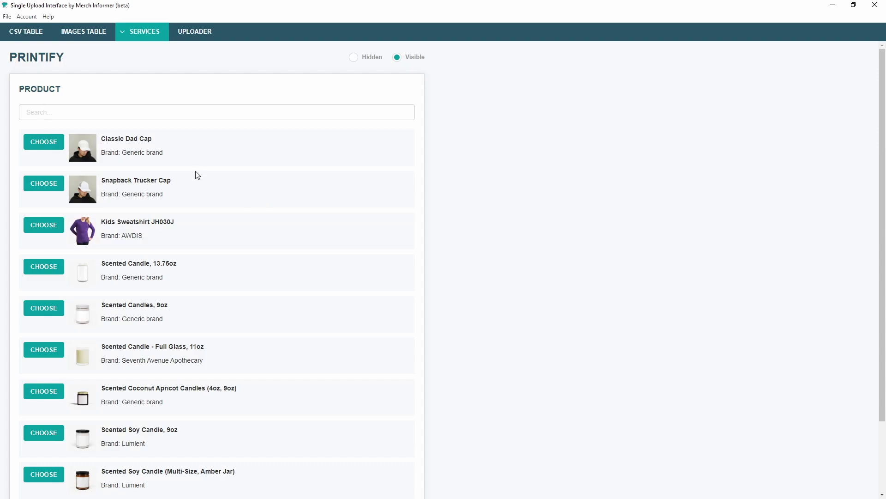
pyautogui.scroll(-3, 196, 185)
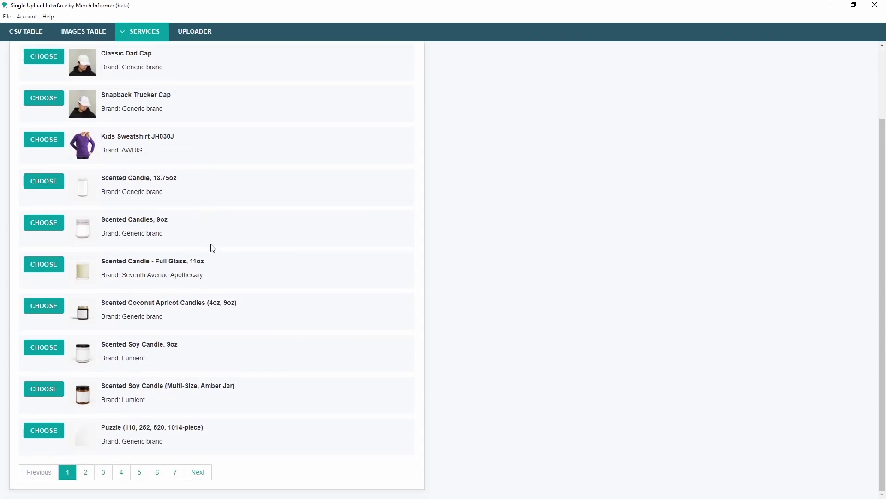
pyautogui.scroll(2, 212, 249)
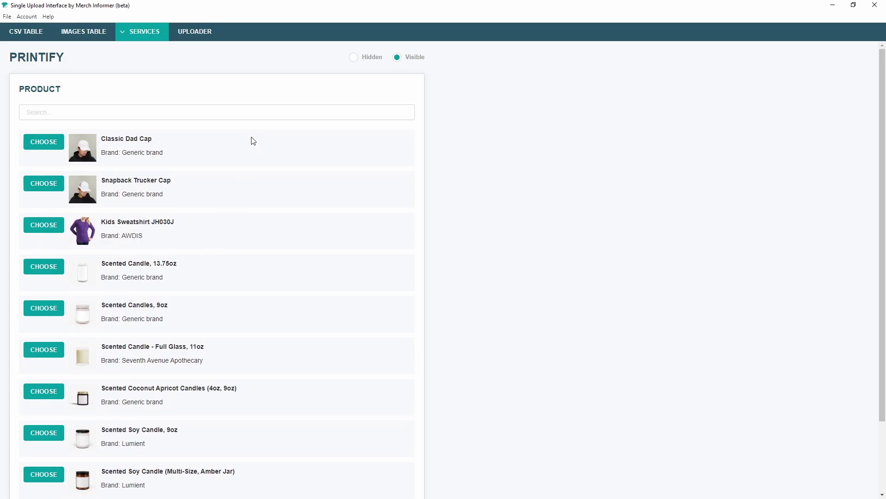
pyautogui.click(235, 111)
pyautogui.write('3001')
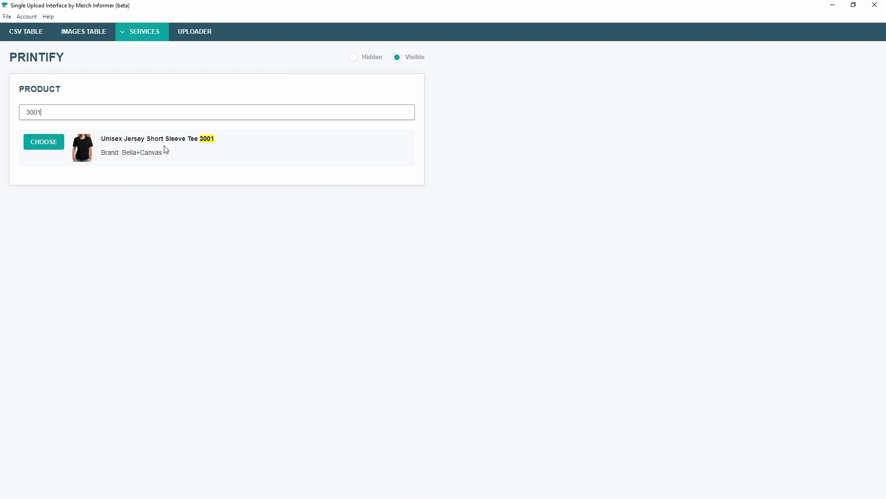
pyautogui.click(44, 145)
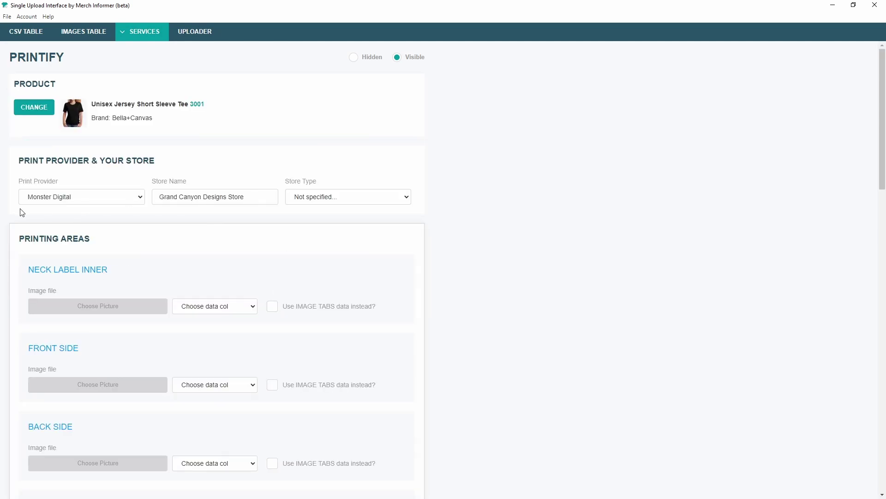
# - Review the print providers offered for the tee and keep Monster Digital as the selection
pyautogui.click(74, 198)
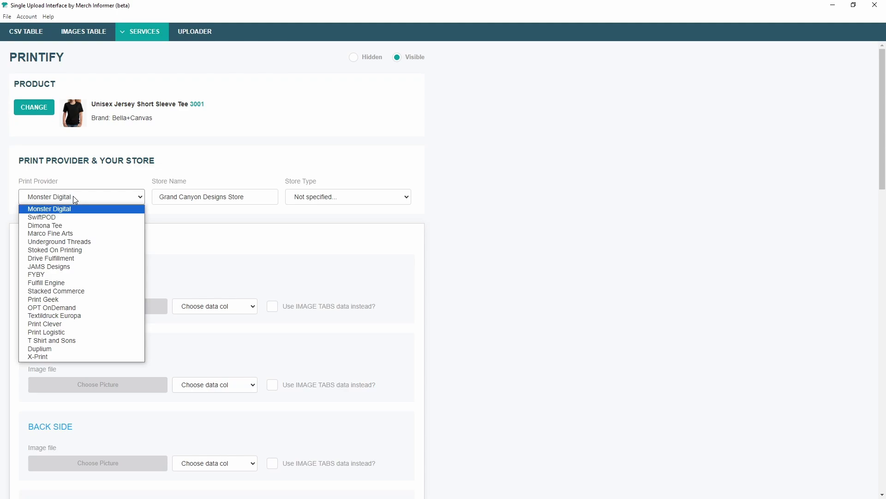
pyautogui.click(345, 137)
pyautogui.scroll(-20, 349, 298)
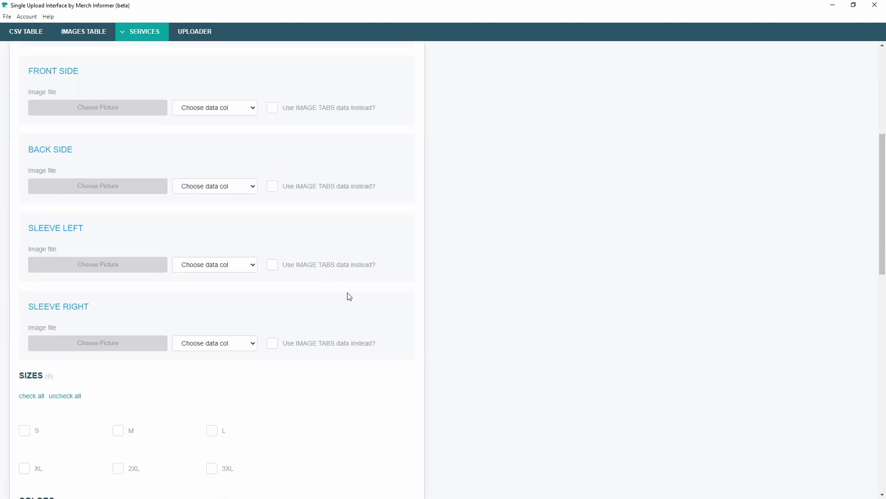
pyautogui.scroll(20, 349, 298)
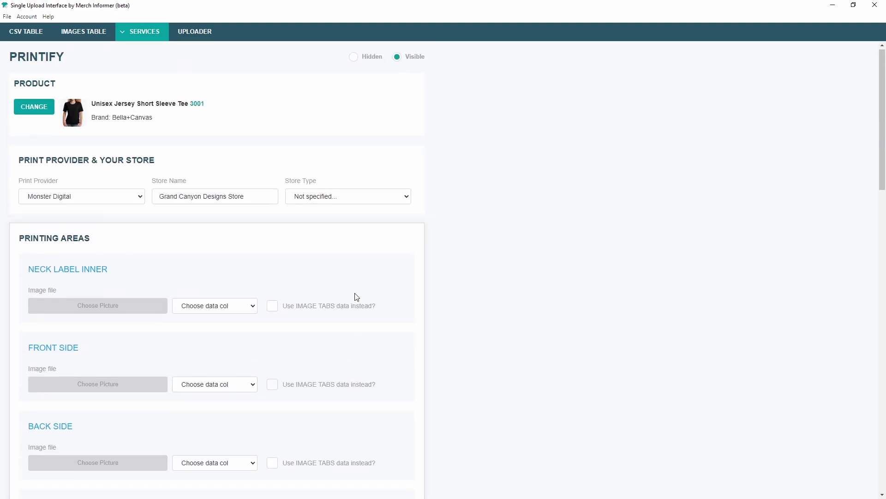
pyautogui.click(107, 199)
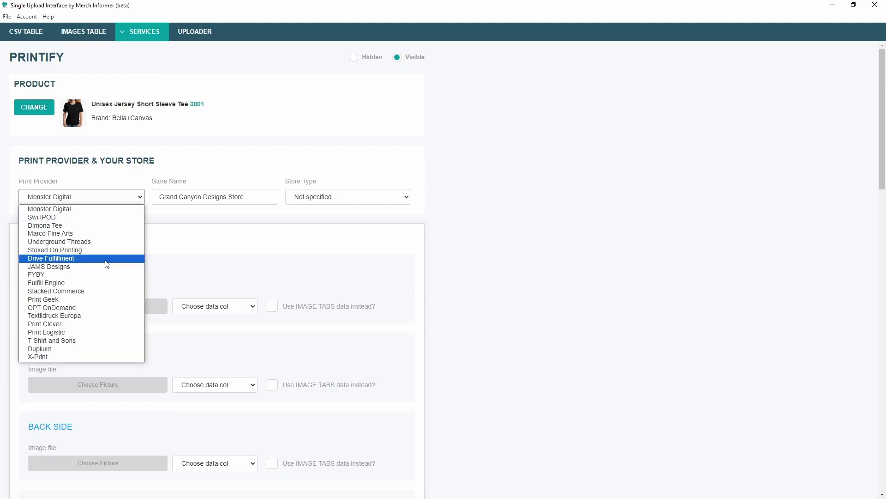
pyautogui.click(243, 210)
# - Check the Store Name entry against the connected stores in Printify's store list, down to Grand Canyon Designs Store
pyautogui.press('Tab')
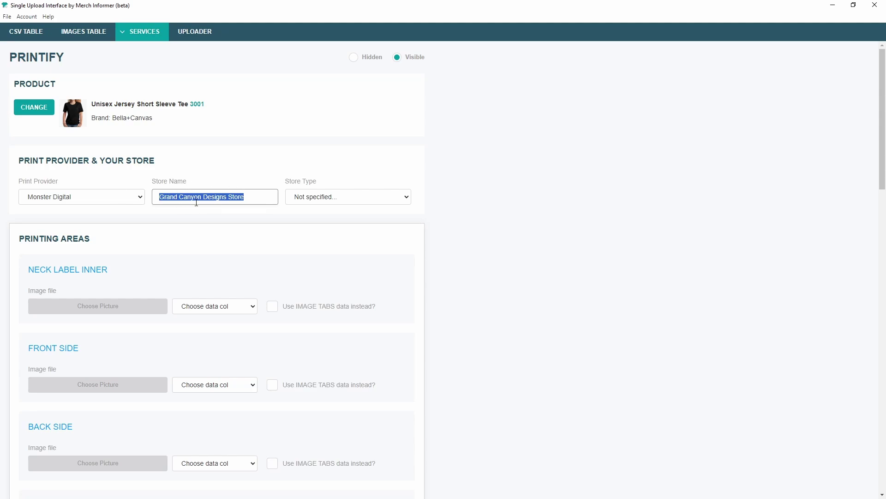
pyautogui.moveTo(260, 6); pyautogui.dragTo(885, 60)
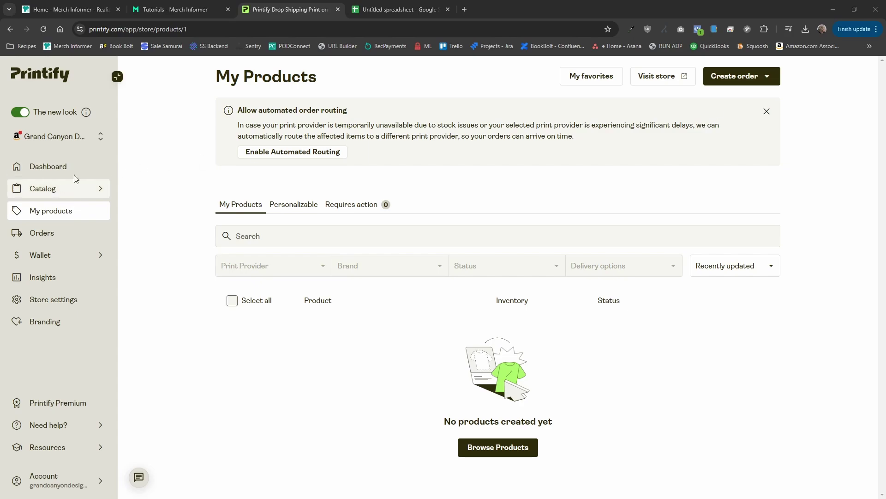
pyautogui.click(88, 138)
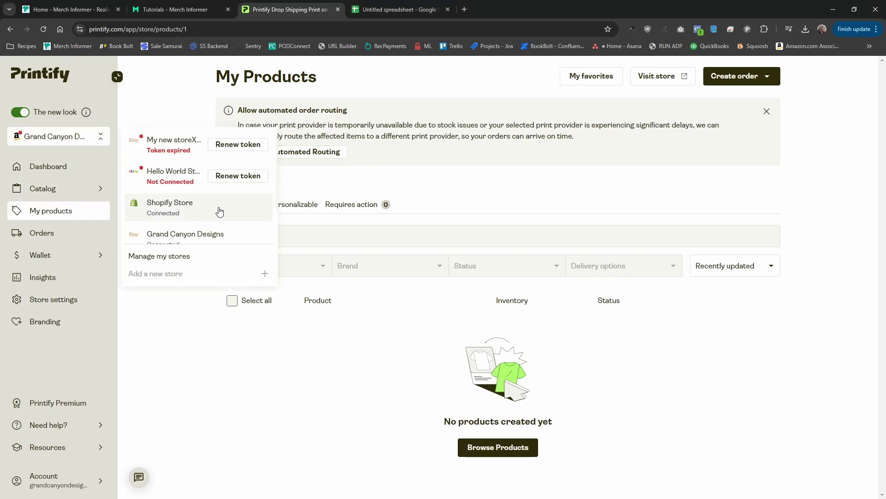
pyautogui.scroll(-1, 214, 205)
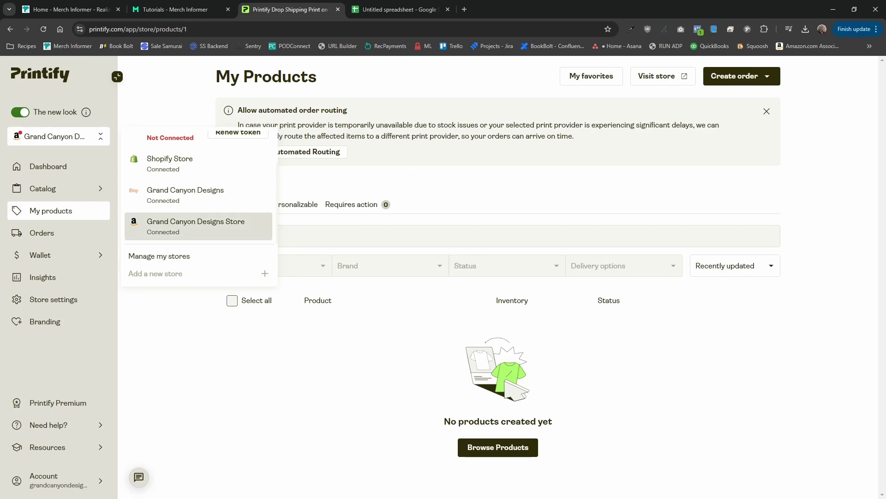
# - Return to the Single Upload Interface, maximize it, and set the Store Type to Not specified
pyautogui.hotkey('alt', 'Tab')
pyautogui.moveTo(464, 106); pyautogui.dragTo(482, 99)
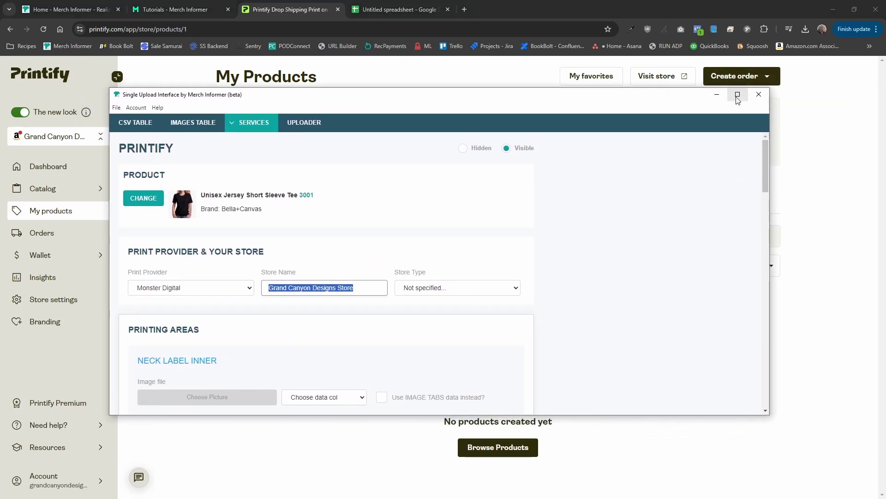
pyautogui.click(738, 94)
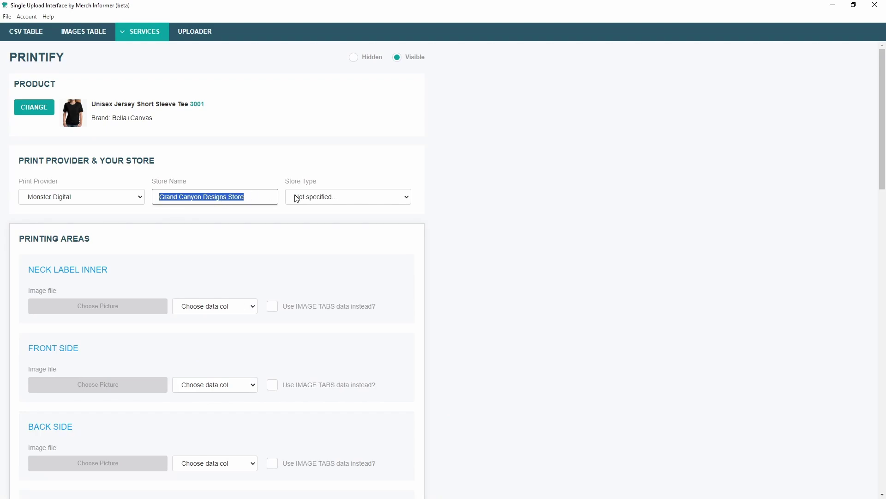
pyautogui.click(313, 199)
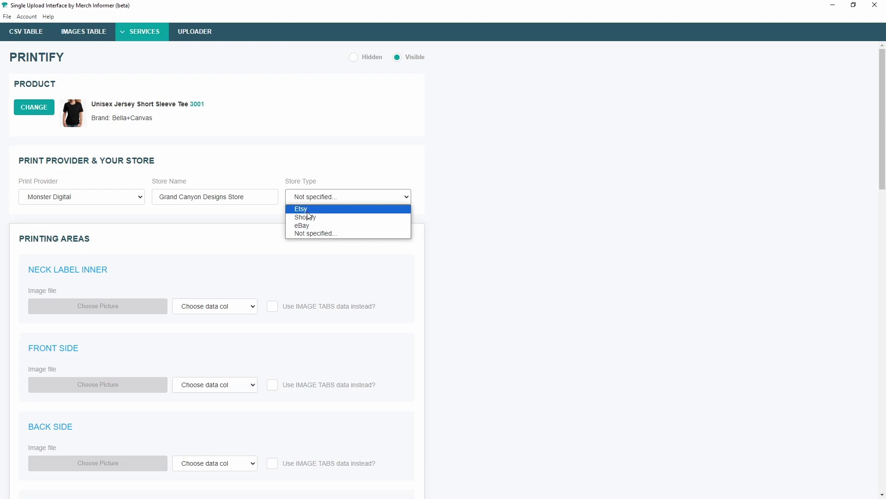
pyautogui.click(319, 233)
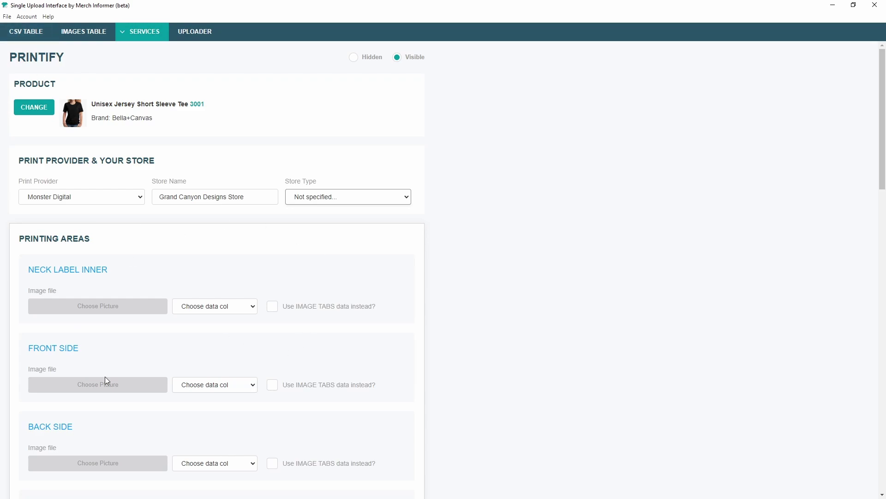
# - Look at the loaded CSV table and return to the Printify product settings
pyautogui.click(26, 33)
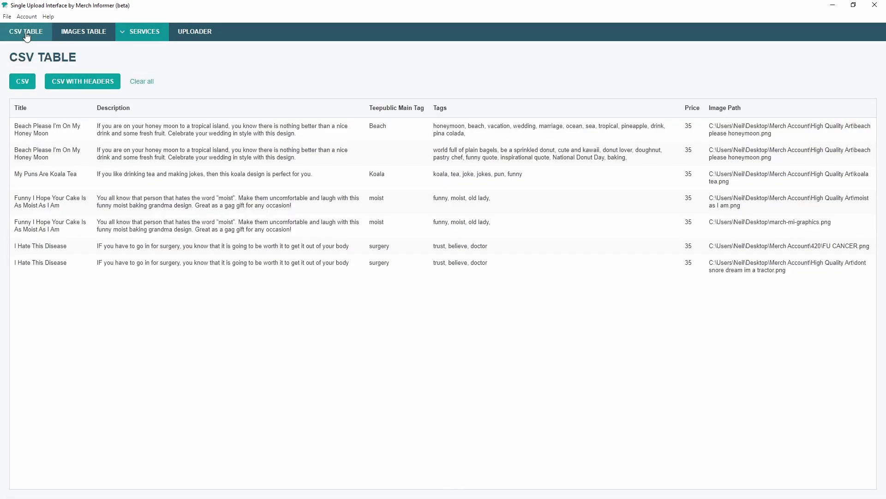
pyautogui.moveTo(162, 22)
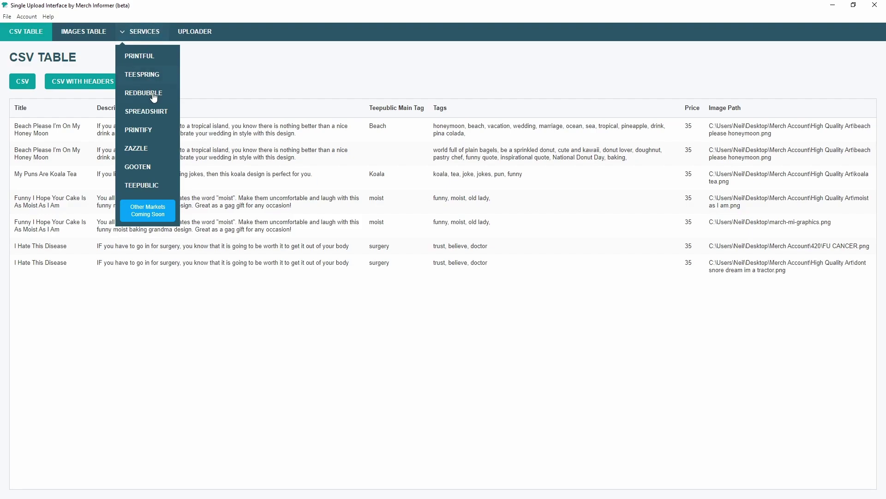
pyautogui.click(153, 131)
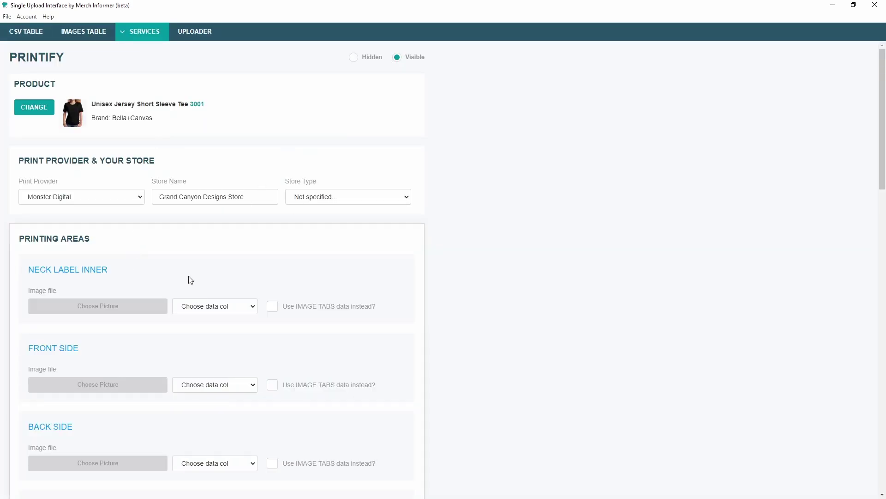
# - Assign the Image Path data column to the Front Side printing area
pyautogui.scroll(-2, 89, 178)
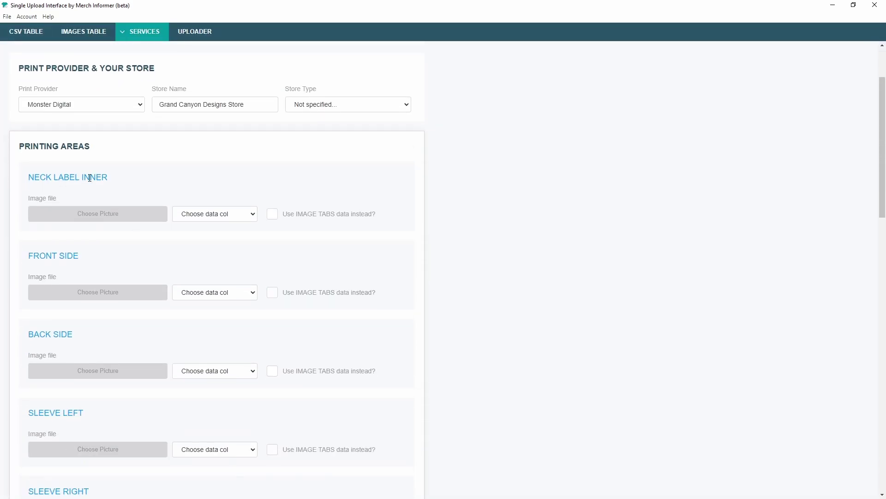
pyautogui.scroll(-1, 85, 177)
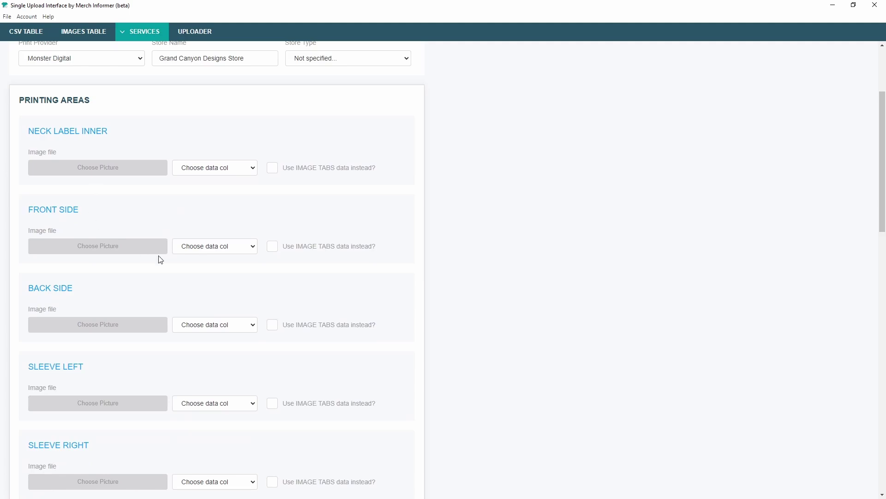
pyautogui.moveTo(79, 211); pyautogui.dragTo(30, 207)
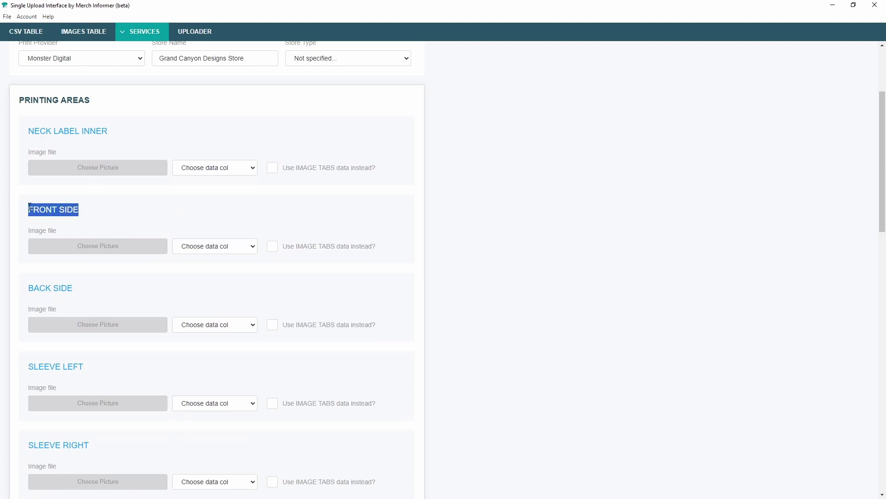
pyautogui.click(197, 249)
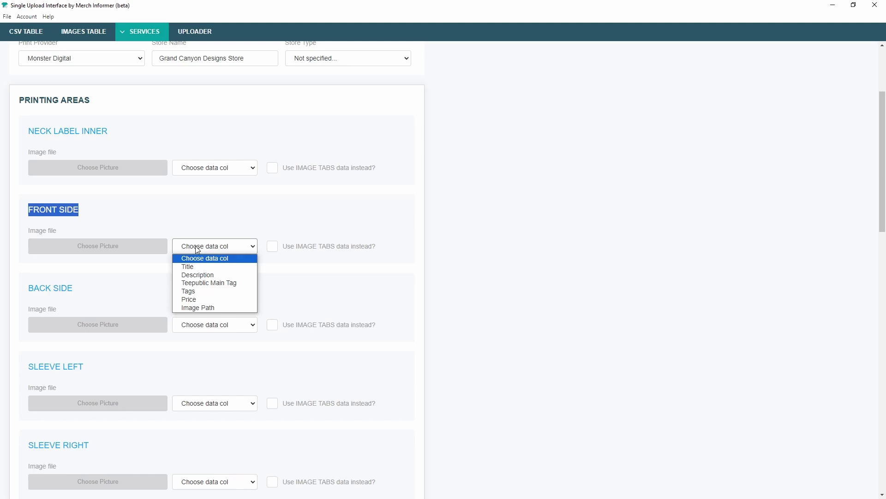
pyautogui.click(208, 308)
# - Leave the back and sleeve printing areas empty and select size L for the tee
pyautogui.scroll(-2, 139, 245)
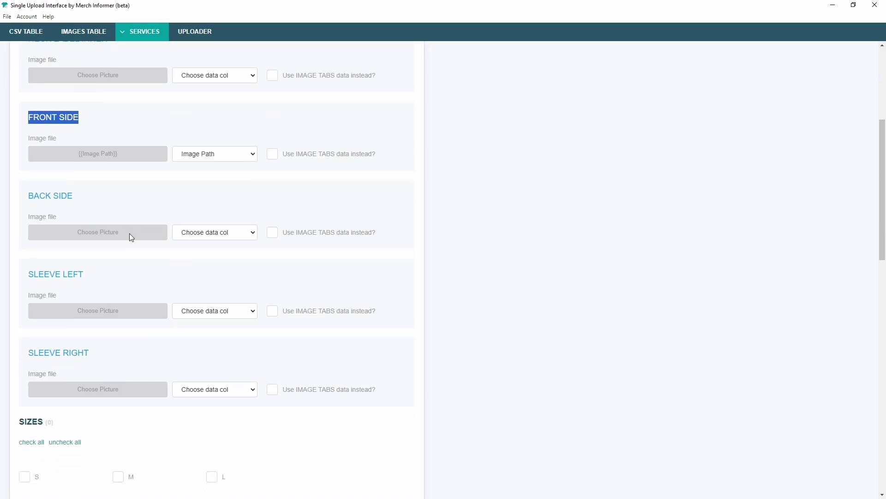
pyautogui.scroll(-2, 72, 203)
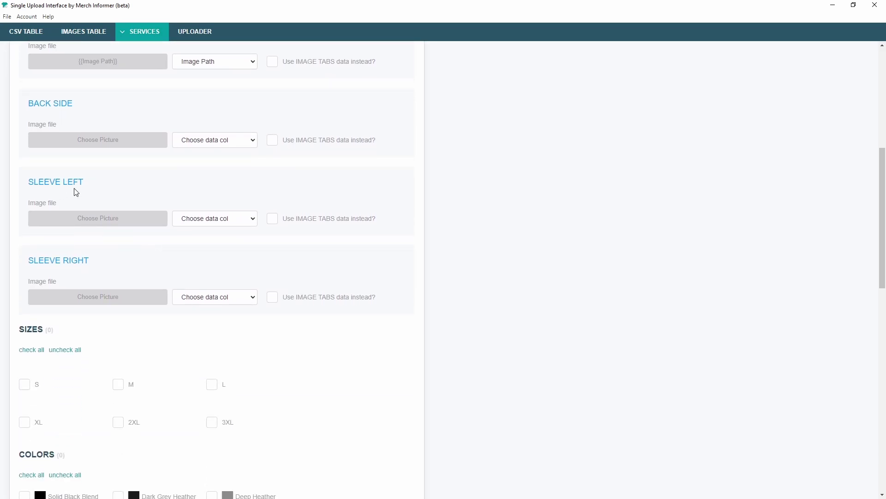
pyautogui.scroll(-2, 94, 270)
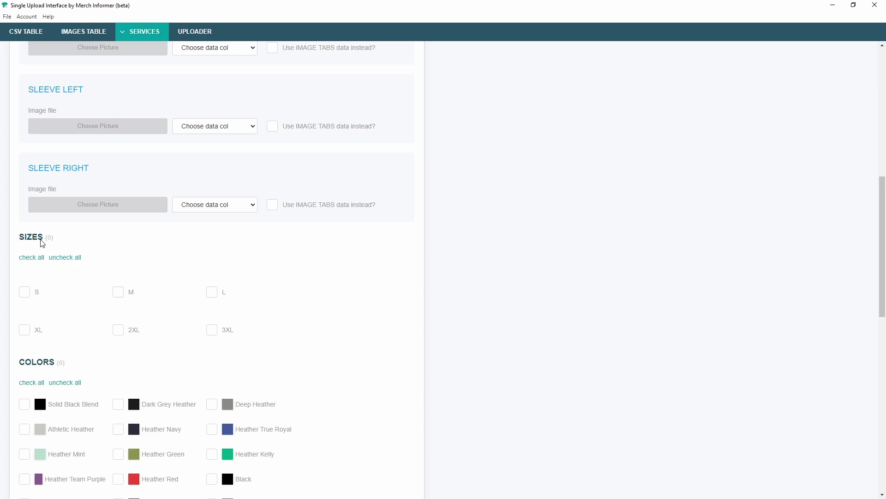
pyautogui.click(211, 294)
# - Review the available shirt colors and select Solid Black Blend and Deep Heather
pyautogui.scroll(-3, 324, 309)
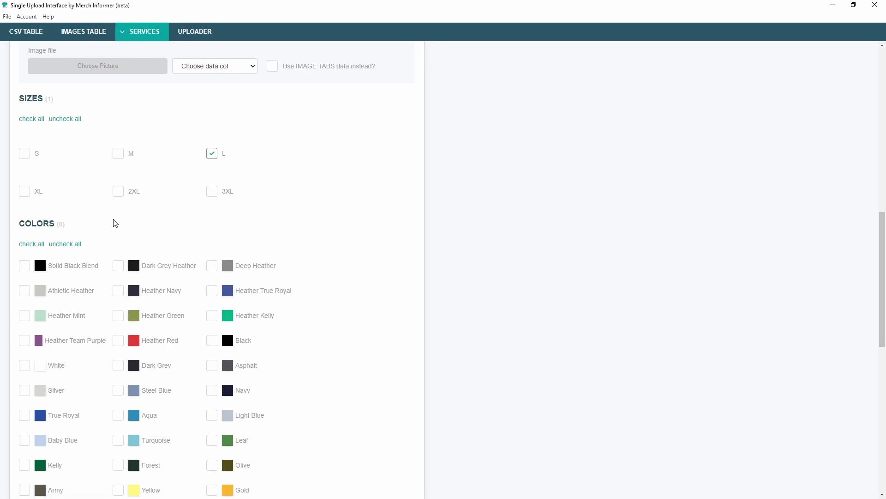
pyautogui.scroll(-2, 97, 211)
pyautogui.scroll(-5, 174, 233)
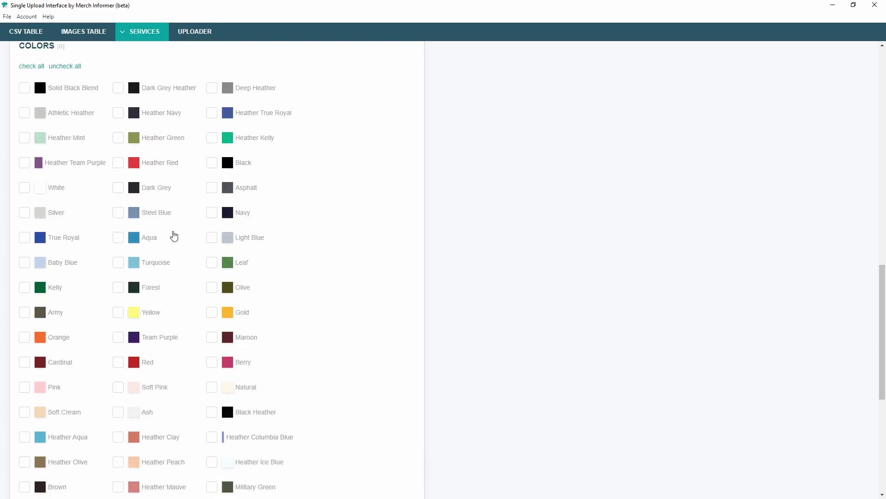
pyautogui.scroll(5, 173, 267)
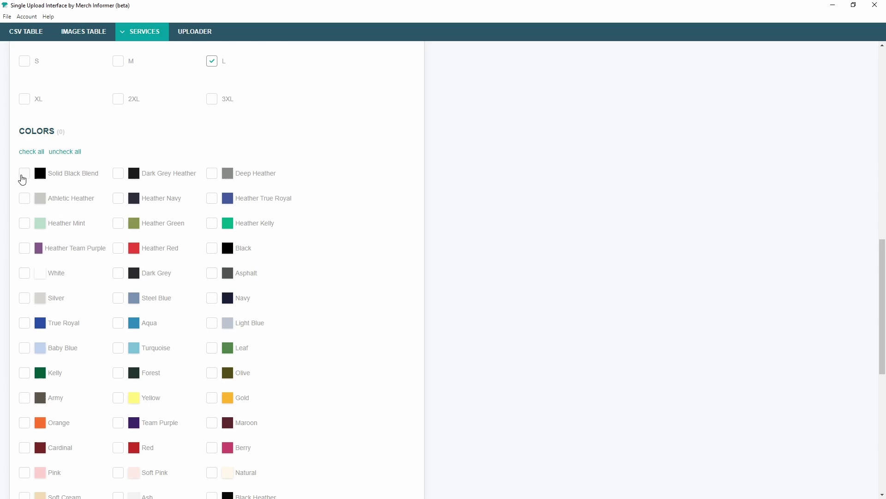
pyautogui.click(23, 176)
pyautogui.click(213, 178)
pyautogui.scroll(1, 296, 212)
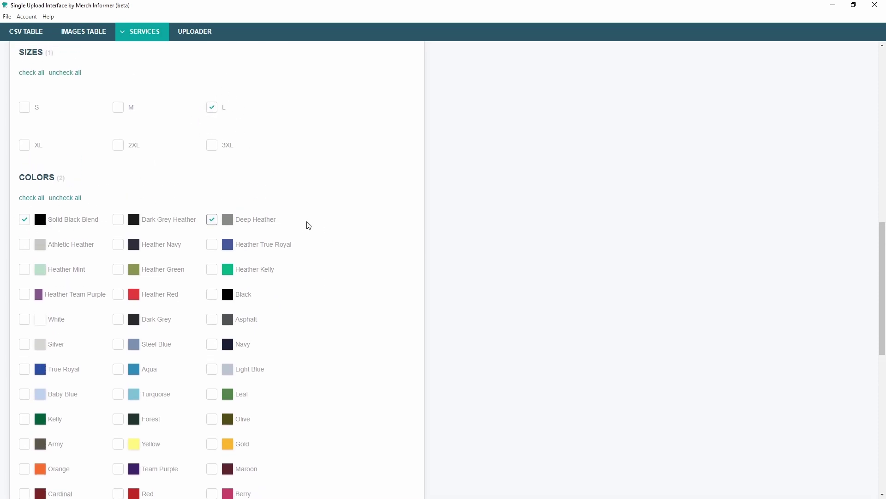
# - Clear the data column assignments for the product title, description and default price
pyautogui.scroll(-10, 342, 236)
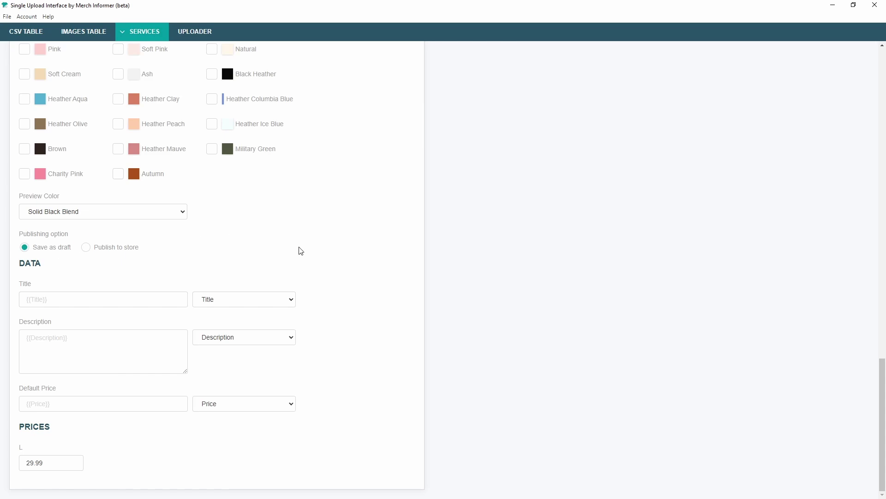
pyautogui.click(223, 301)
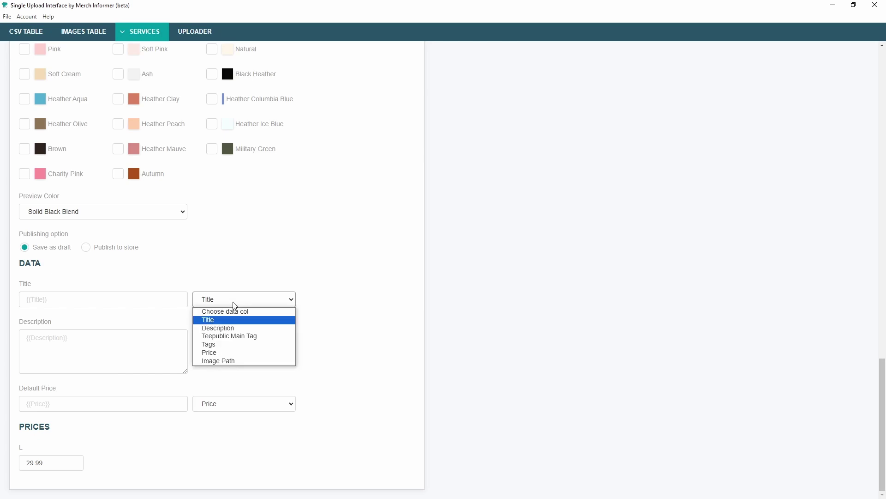
pyautogui.click(217, 312)
pyautogui.click(226, 338)
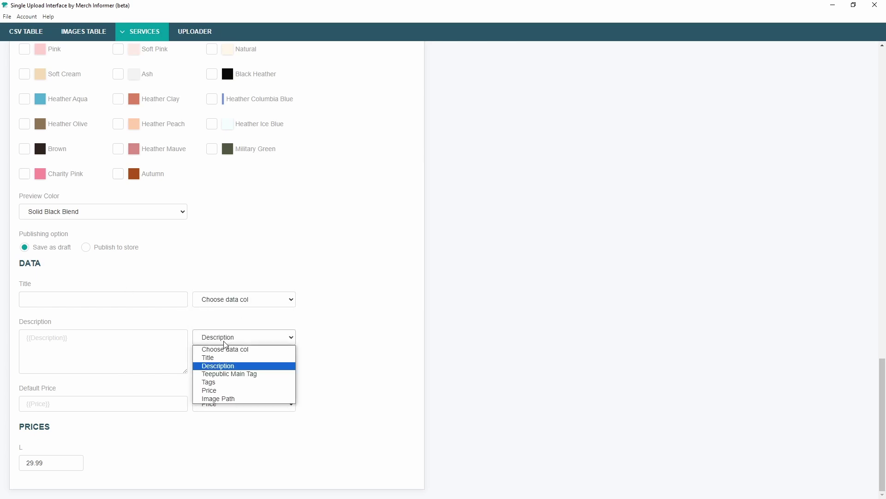
pyautogui.click(225, 349)
pyautogui.click(223, 401)
pyautogui.click(233, 416)
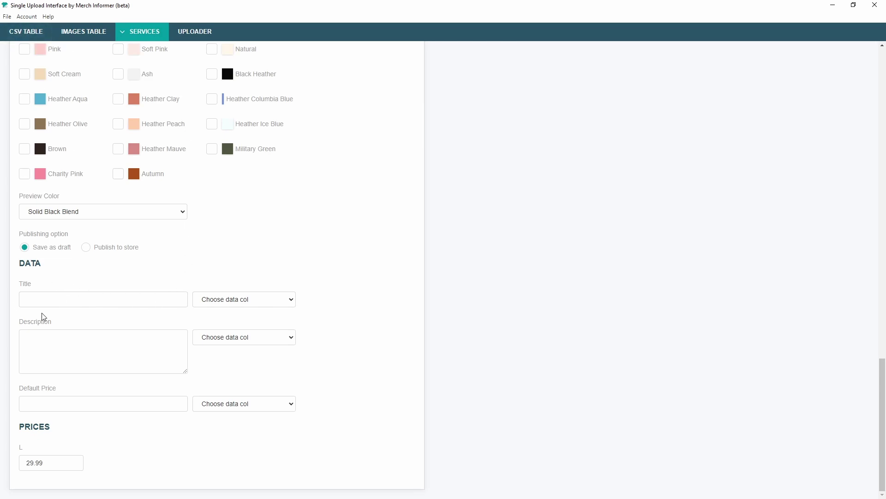
# - Assign the Title, Description and Price data columns to the title, description and default price fields
pyautogui.click(231, 301)
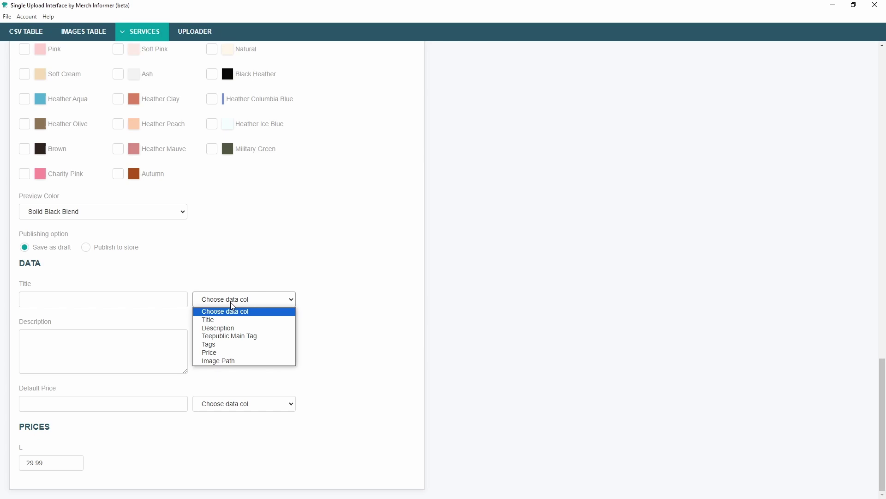
pyautogui.click(212, 321)
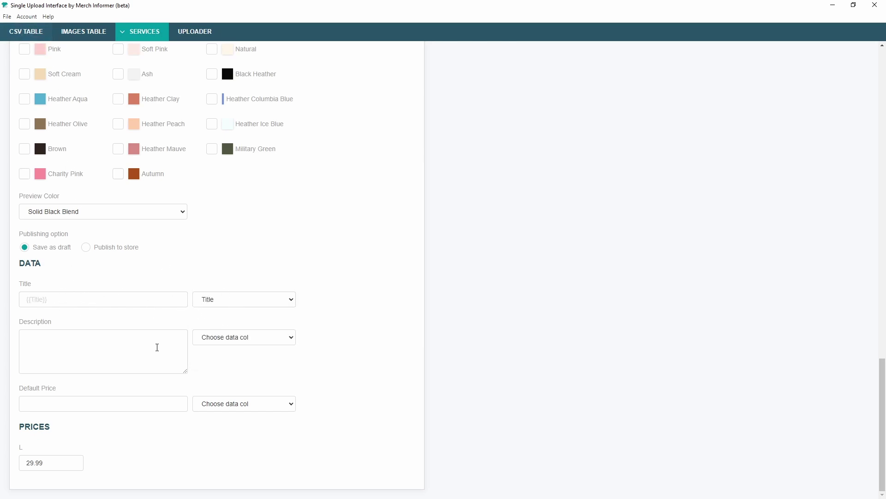
pyautogui.click(236, 344)
pyautogui.click(228, 364)
pyautogui.click(239, 408)
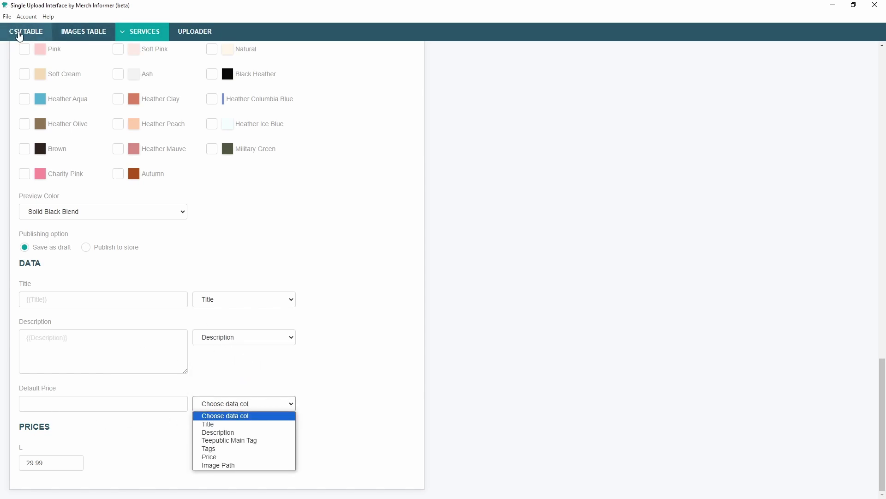
pyautogui.click(213, 457)
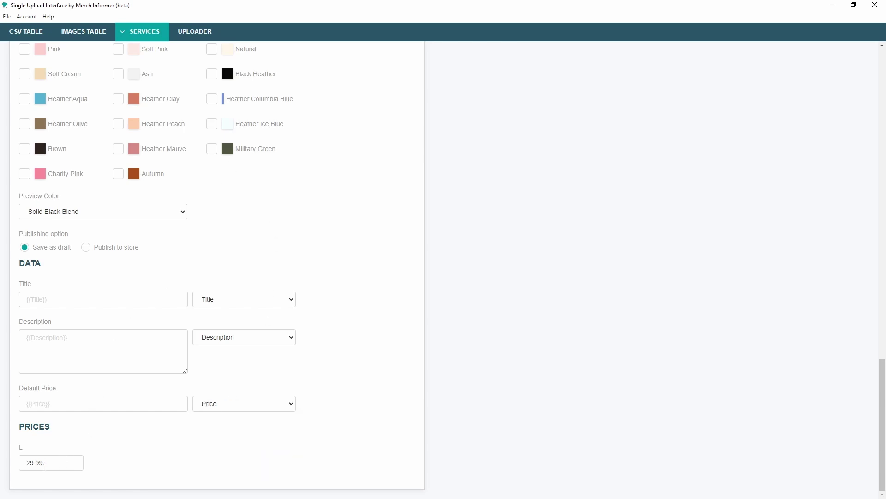
# - Compare the Price column in the CSV table with the size L price in the Printify settings
pyautogui.click(17, 30)
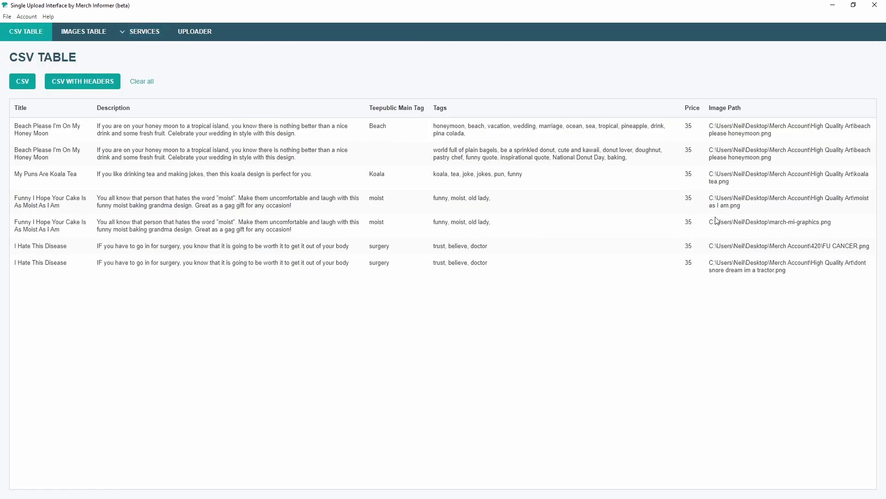
pyautogui.click(147, 31)
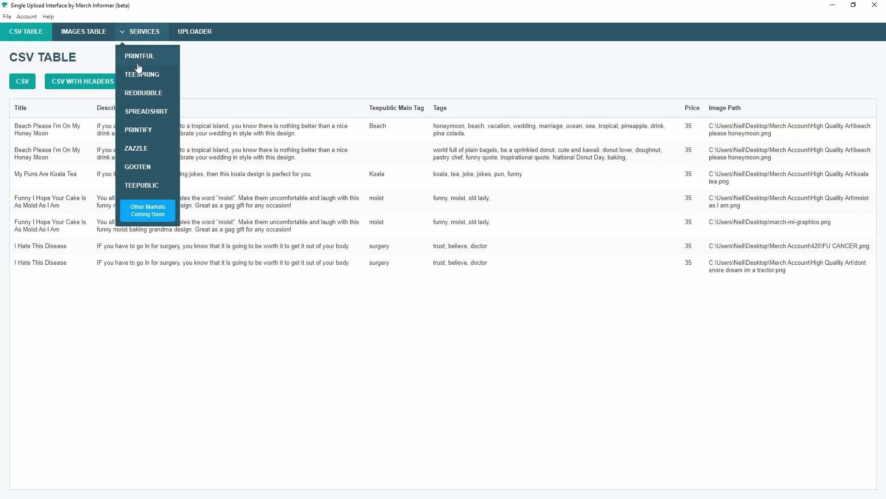
pyautogui.click(146, 136)
pyautogui.scroll(-20, 258, 314)
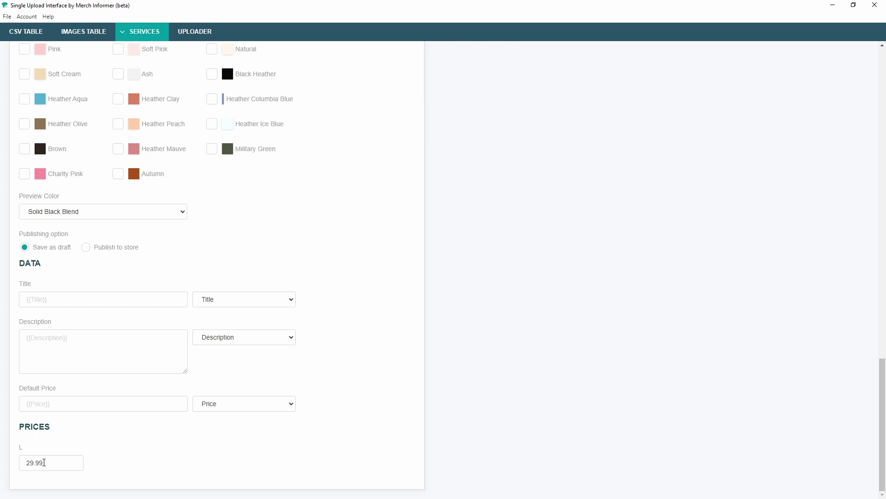
pyautogui.scroll(20, 139, 336)
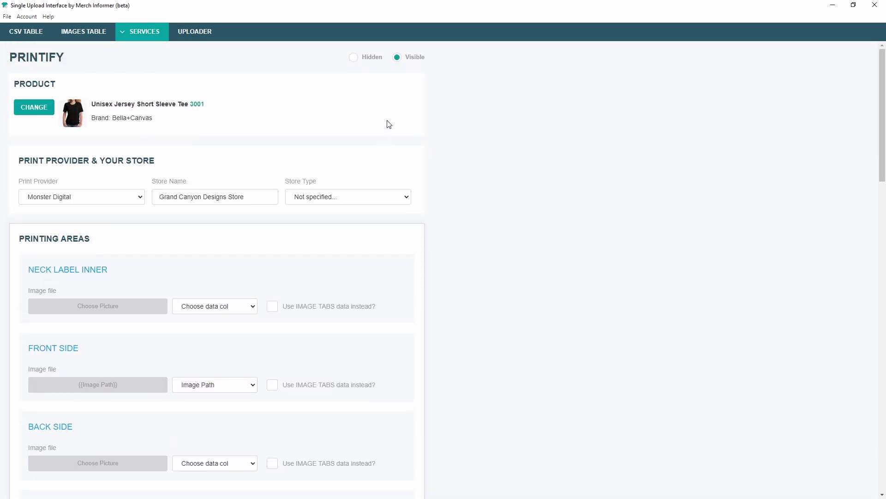
# - Switch the Printify service to Hidden and back to Visible
pyautogui.click(354, 60)
pyautogui.click(397, 58)
pyautogui.click(142, 33)
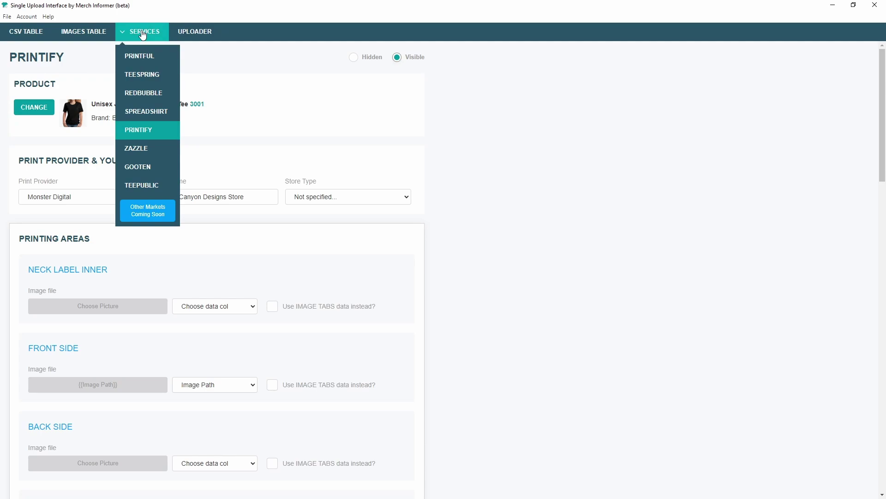
pyautogui.click(294, 106)
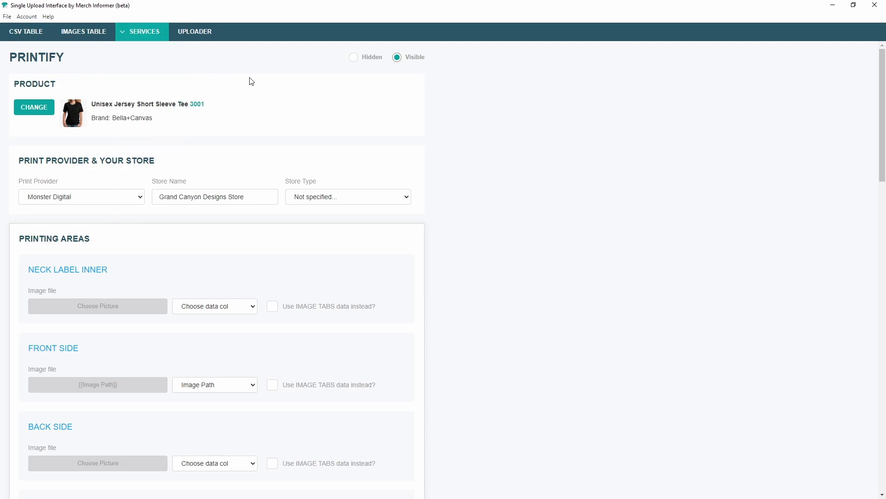
# - Open the uploader and keep Printify as the only selected service
pyautogui.click(198, 39)
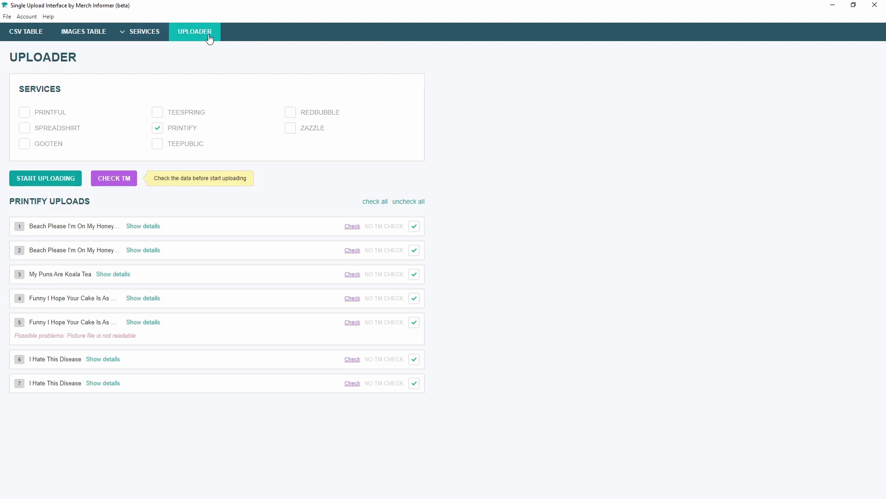
pyautogui.click(158, 128)
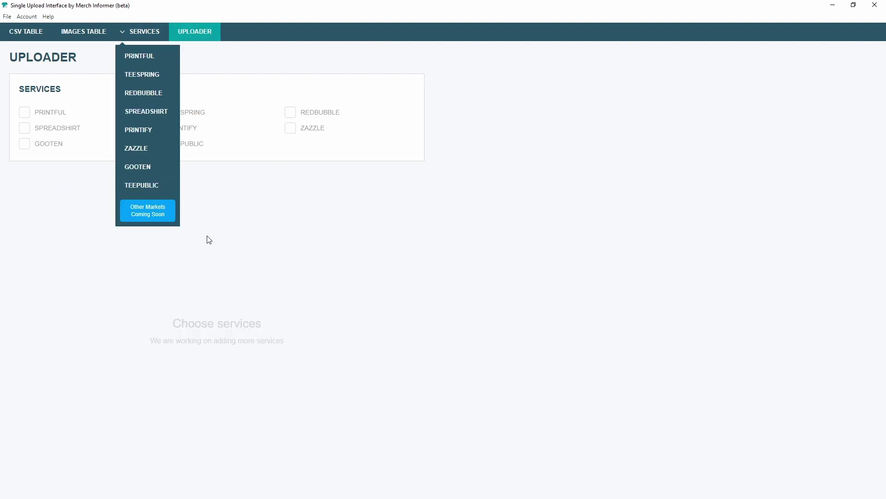
pyautogui.click(73, 229)
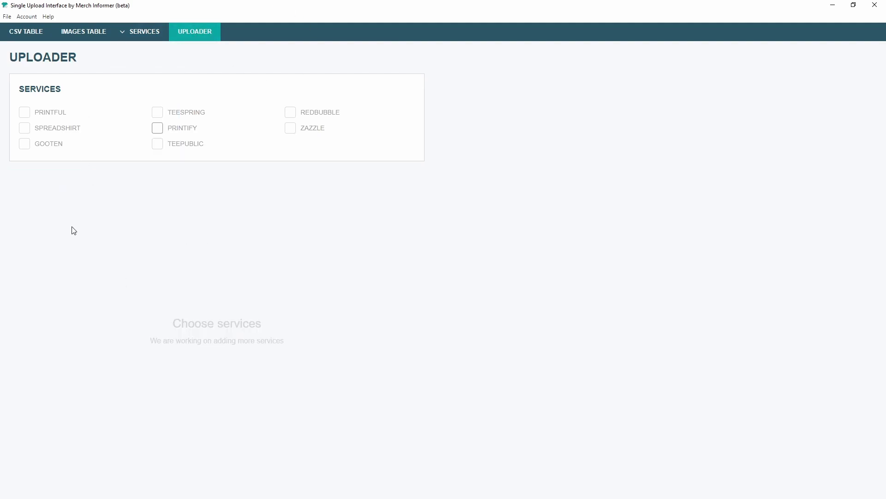
pyautogui.click(157, 130)
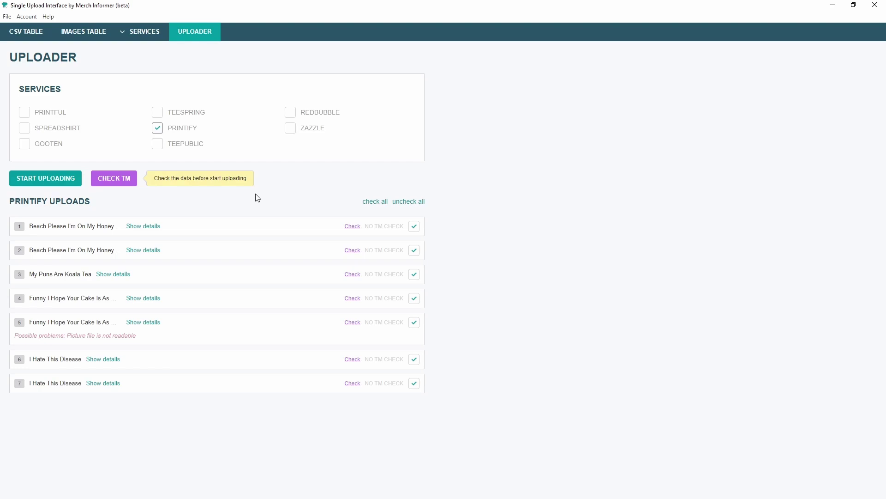
# - Deselect all Printify uploads and select only the first listing, Beach Please I'm On My Honey Moon
pyautogui.click(414, 207)
pyautogui.click(154, 230)
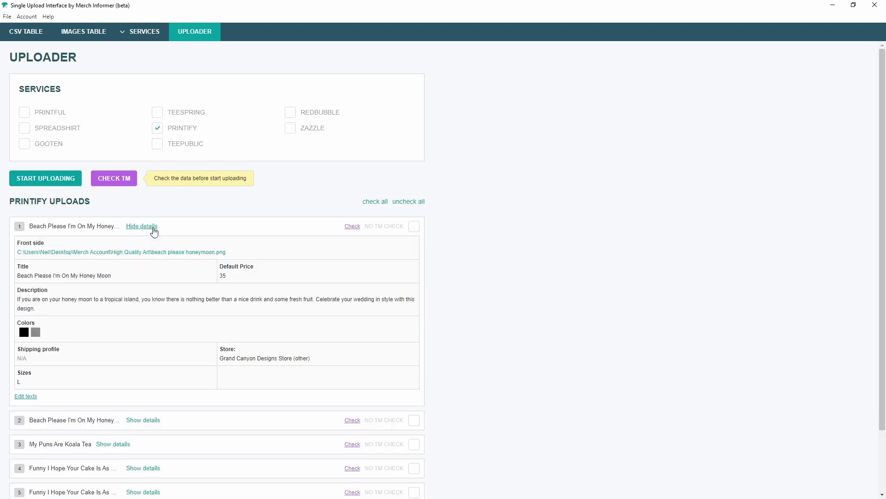
pyautogui.click(414, 227)
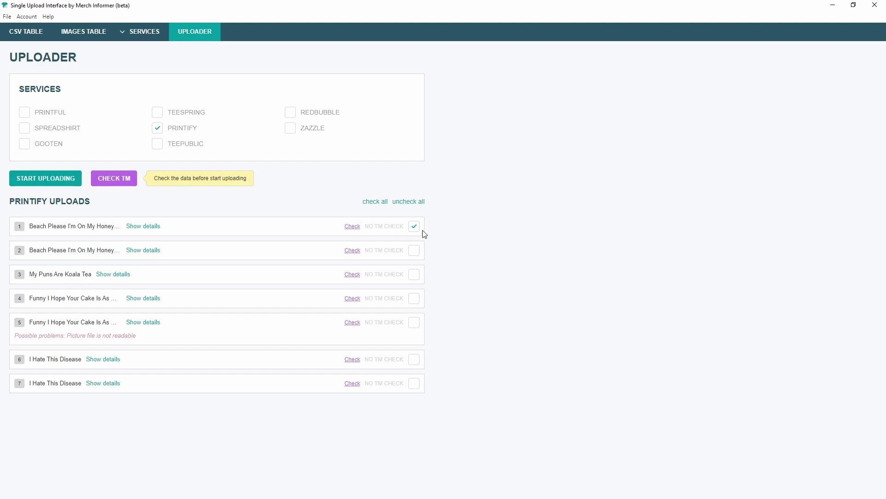
# - Review the first listing's upload details and view its front side artwork, beach please honeymoon.png
pyautogui.click(144, 230)
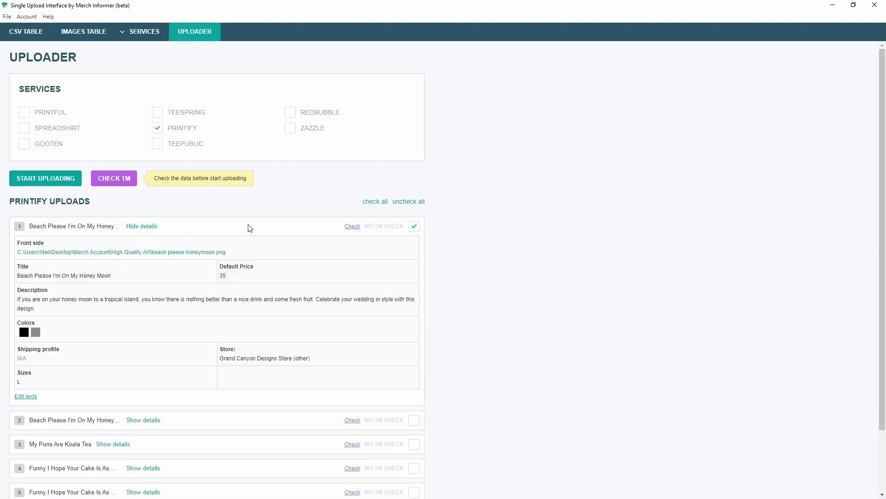
pyautogui.scroll(-2, 247, 225)
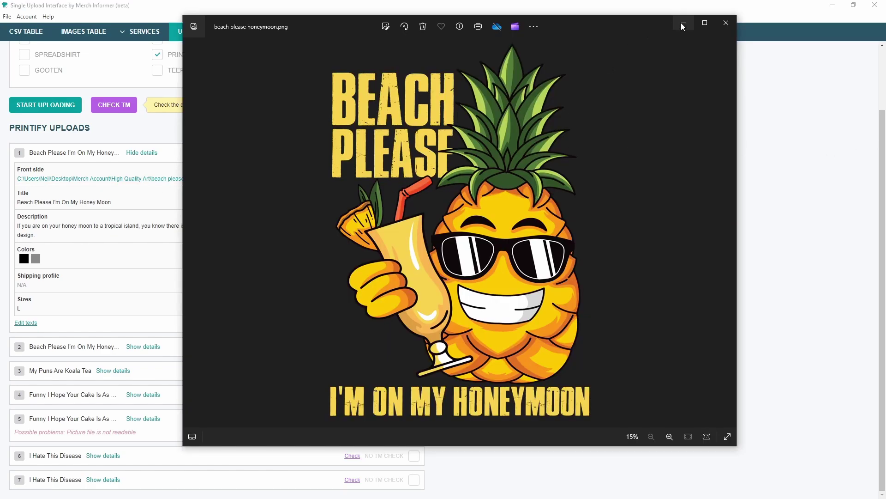
pyautogui.click(726, 23)
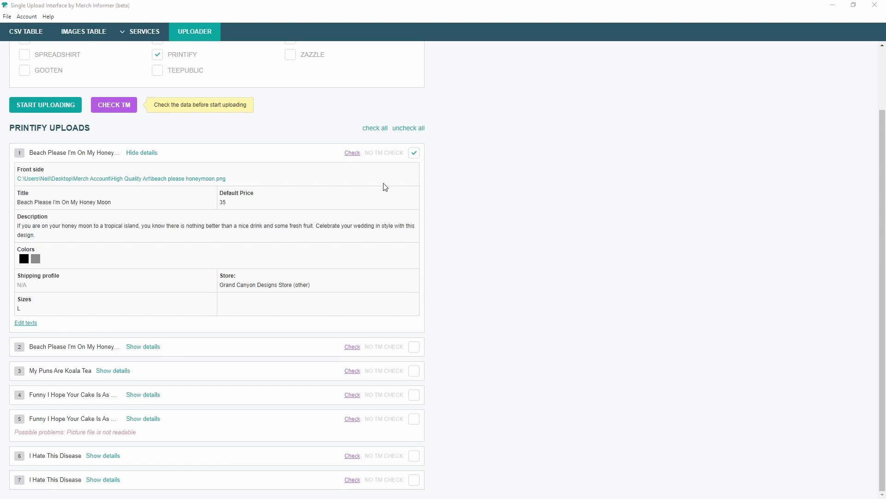
pyautogui.scroll(1, 397, 222)
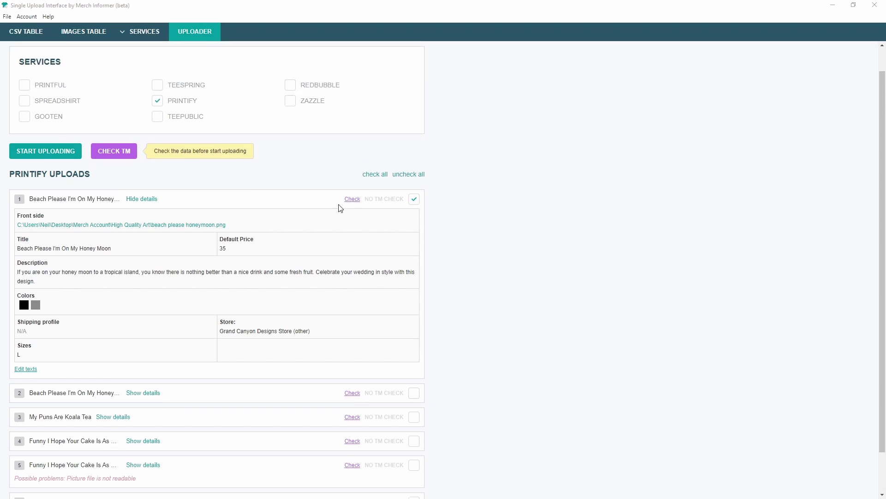
# - Start uploading the selected listing and search the Printify image library for "beach please honeymoon.png"
pyautogui.click(59, 155)
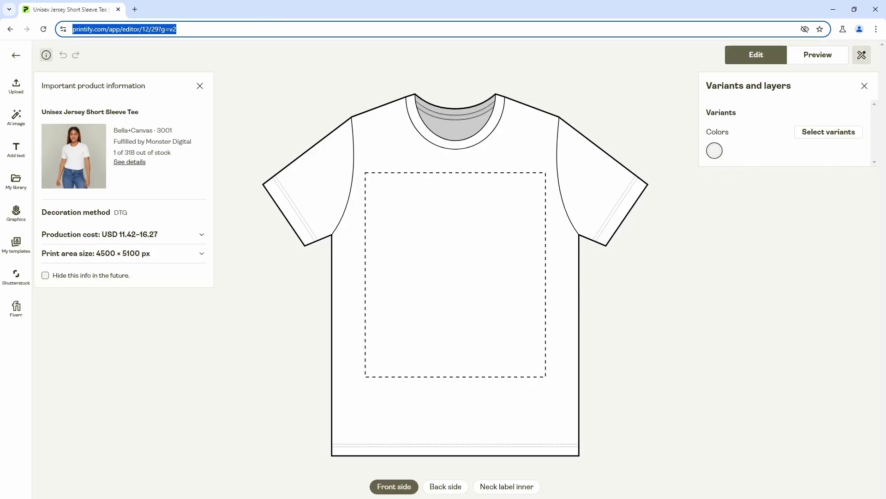
pyautogui.hotkey('alt', 'Tab')
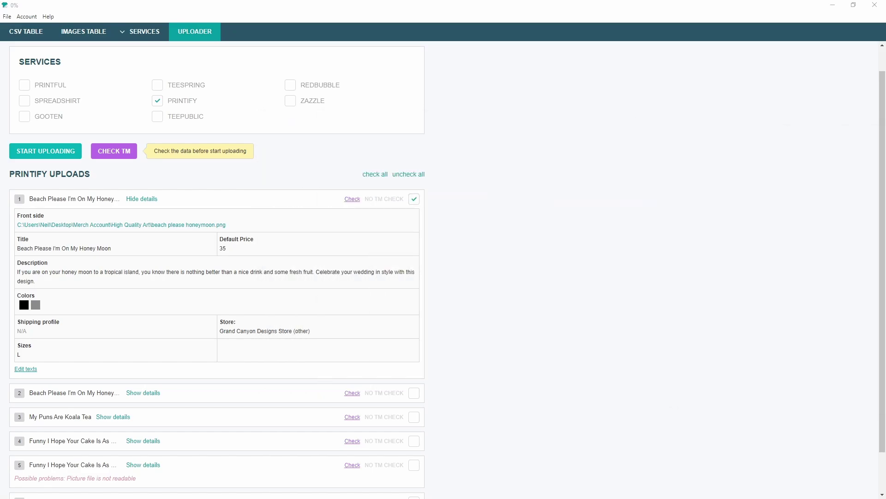
pyautogui.write('each plea')
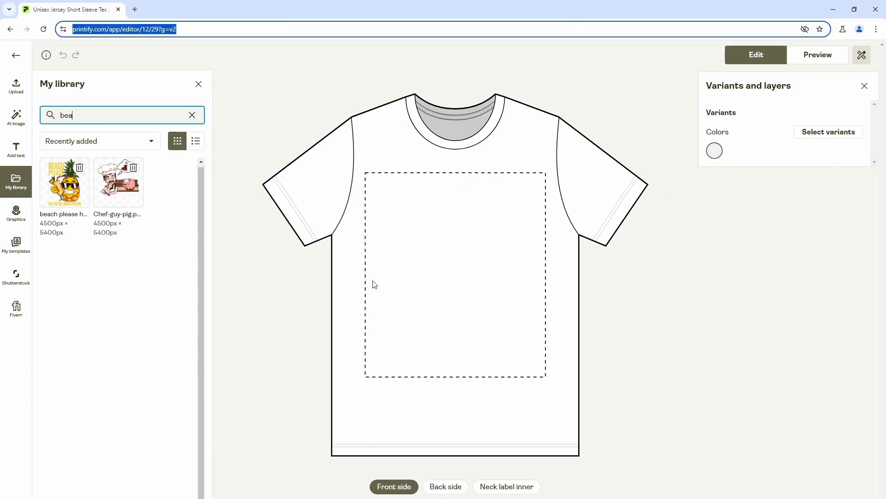
pyautogui.write('se honeymoon.png')
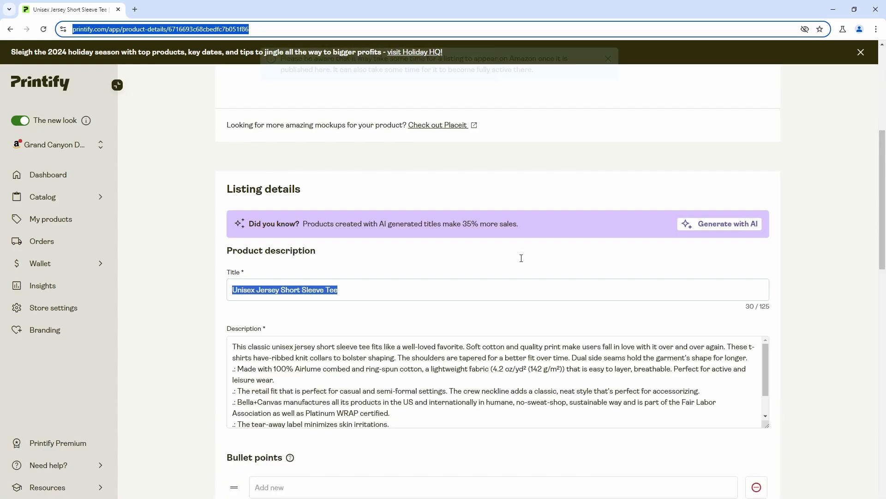
# - Set the Printify product title to "Beach Please I'm On My Honey Moon"
pyautogui.write('Be')
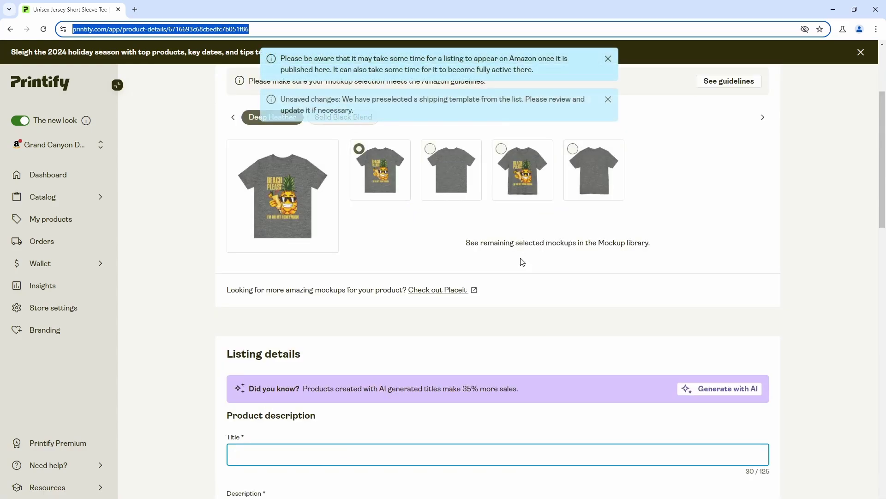
pyautogui.write('ach Ple')
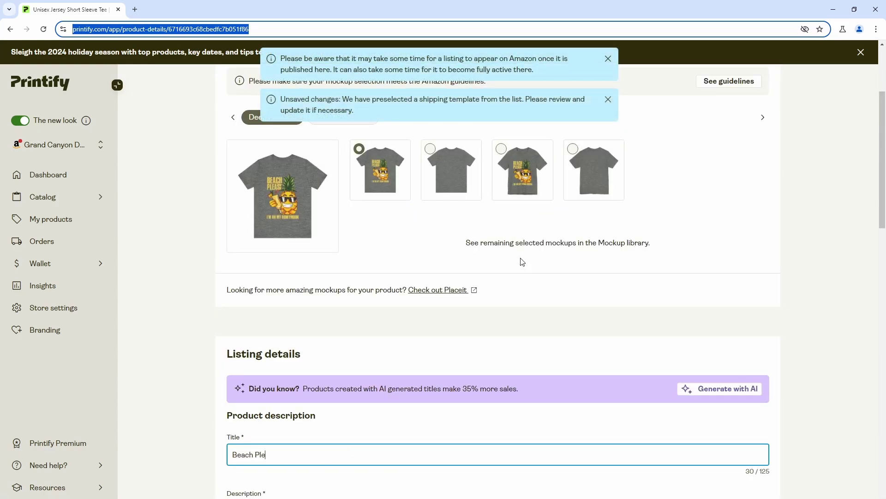
pyautogui.write("ase I'm On My Honey Mo")
pyautogui.scroll(-5, 508, 267)
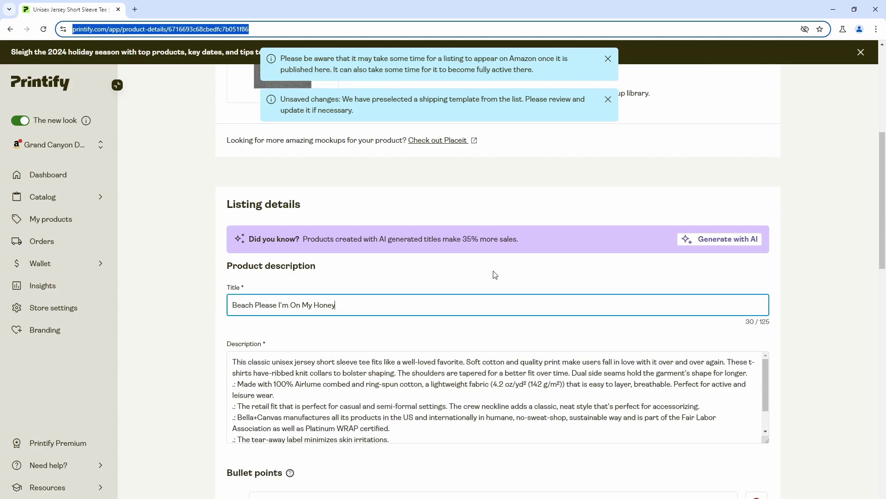
pyautogui.write('on')
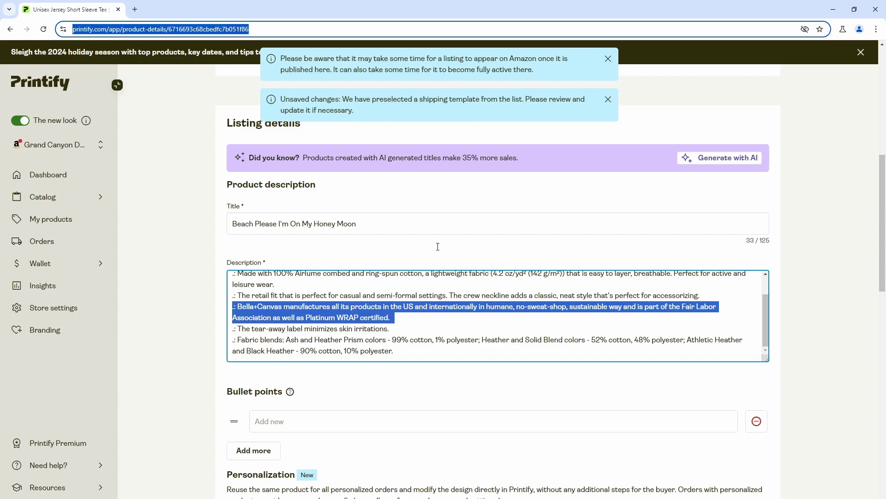
# - Replace the product description with the listing's text beginning "If you are on your honey moon to a tropical island"
pyautogui.press('Delete')
pyautogui.hotkey('shift', 'Up')
pyautogui.hotkey('ctrl', 'a')
pyautogui.press('Delete')
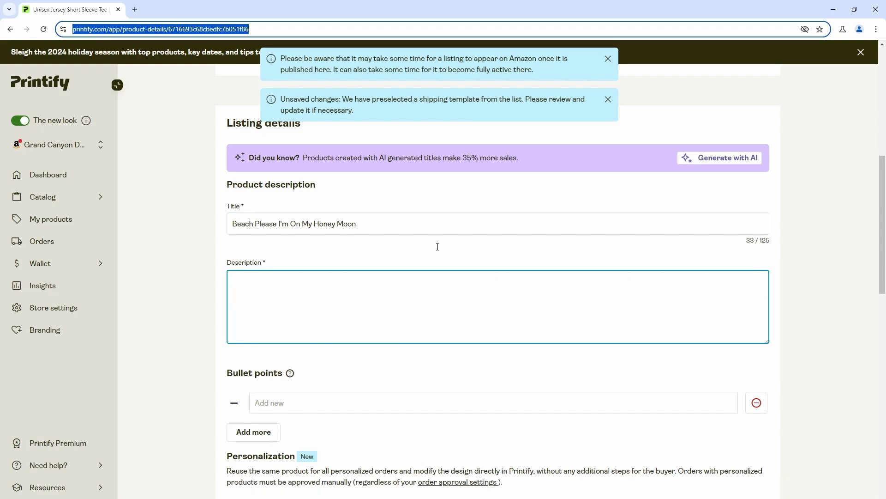
pyautogui.write('If you are on your honey moon to a tropical island, you know there is nothing better than a nice drink and some fresh fruit. Celebrate your wedding in style with this design.')
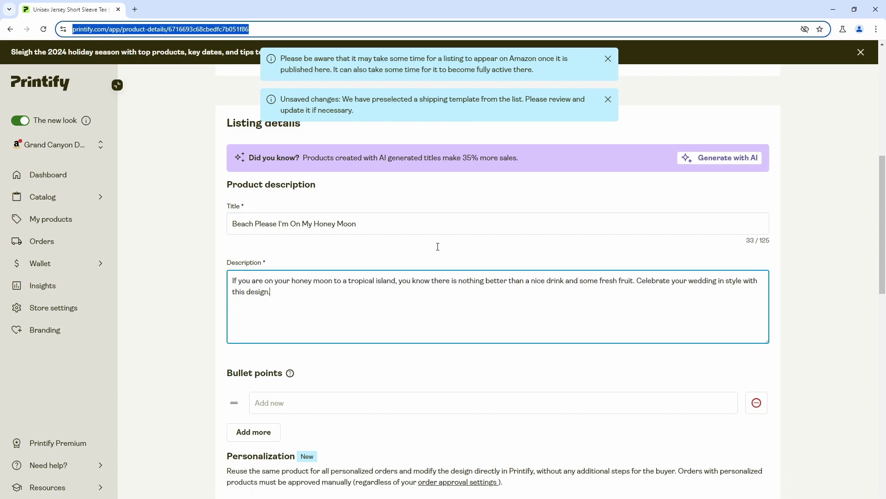
pyautogui.click(437, 246)
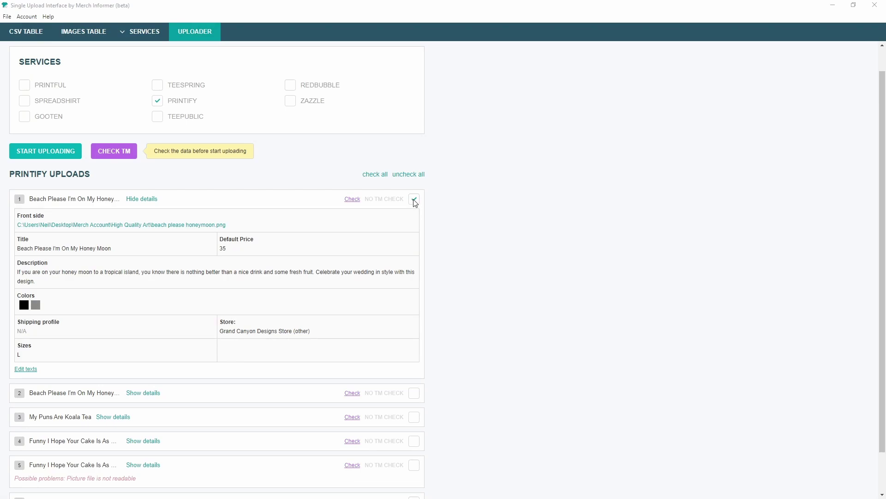
# - Check the status of the Printify upload in the Uploading window, then move that window out of the way
pyautogui.scroll(-1, 415, 259)
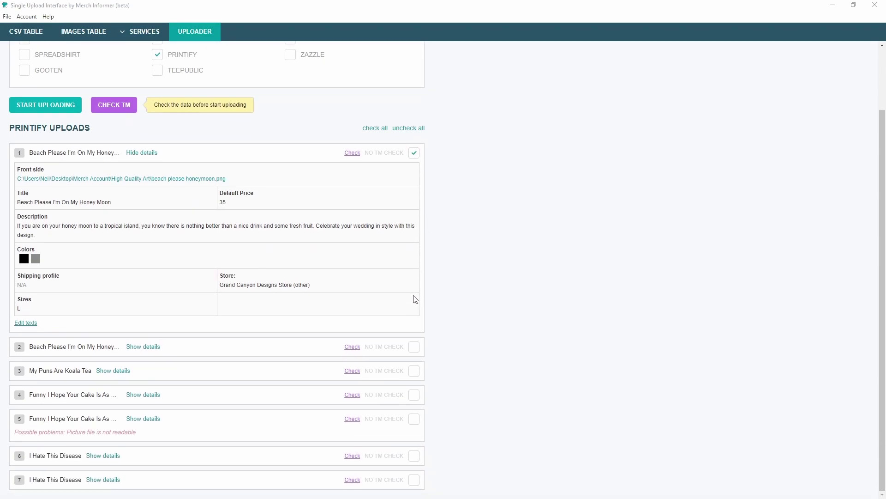
pyautogui.moveTo(836, 125); pyautogui.dragTo(477, 106)
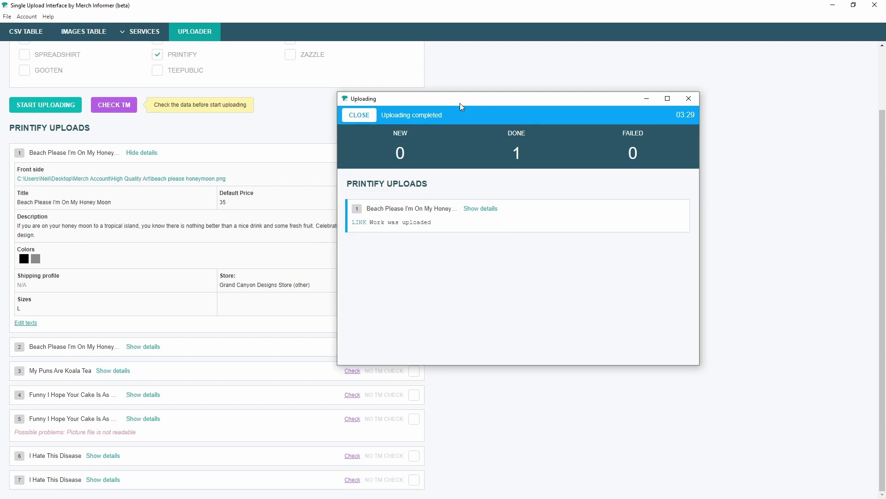
pyautogui.moveTo(459, 104); pyautogui.dragTo(885, 133)
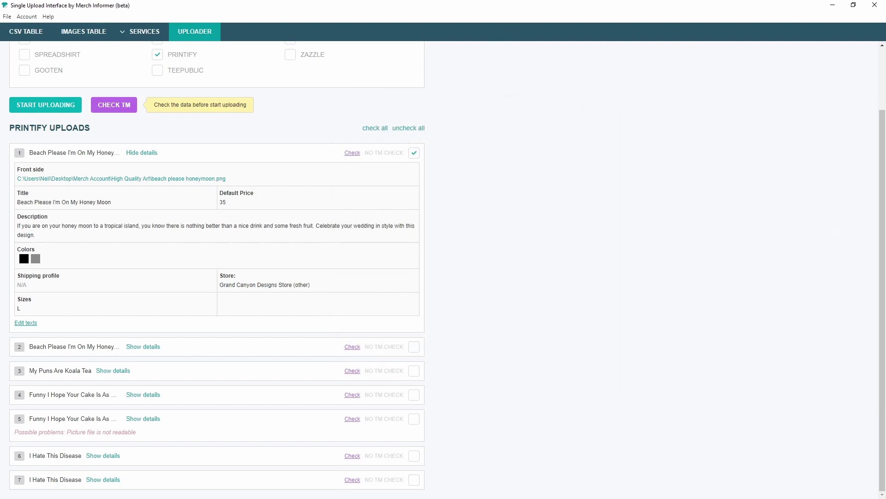
# - Open the Printify service settings and review the tee's product, store and printing area configuration
pyautogui.click(138, 33)
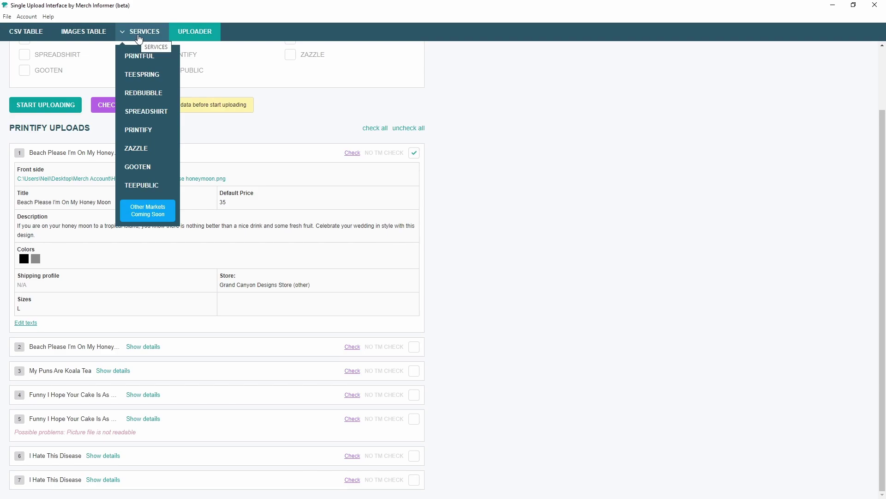
pyautogui.click(143, 136)
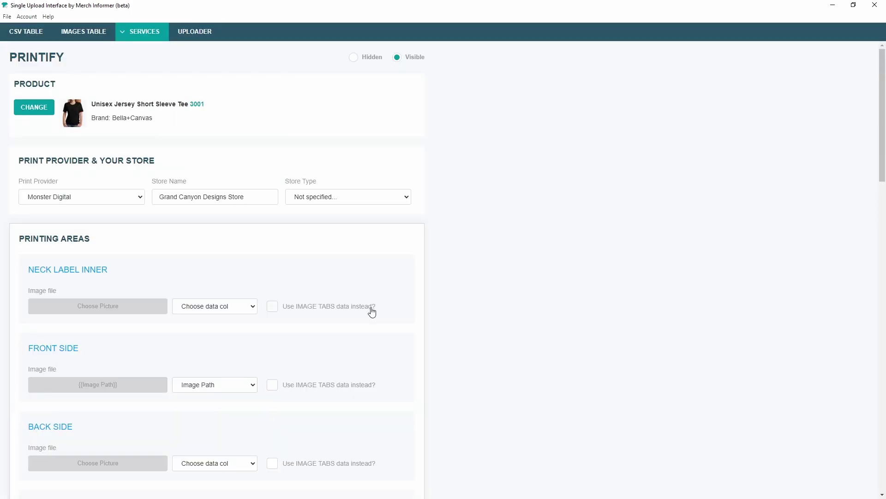
pyautogui.scroll(-12, 283, 286)
pyautogui.scroll(-10, 251, 270)
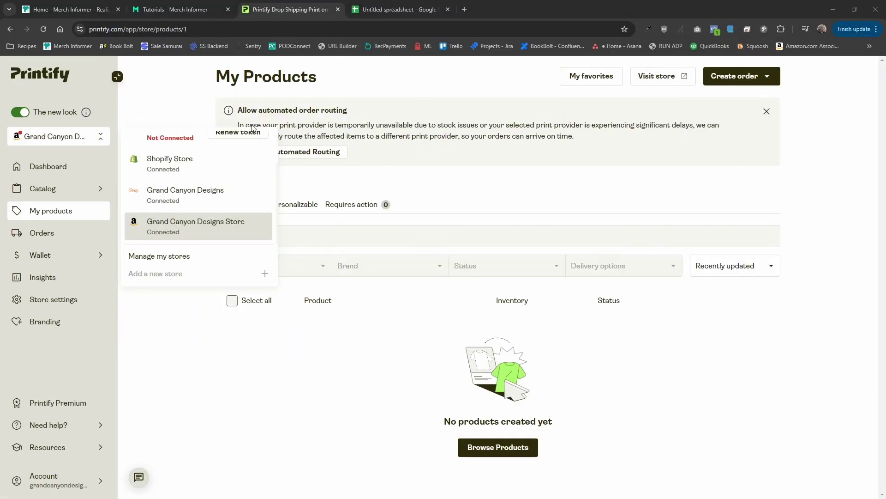
# - Switch to the Printify website, refresh My Products, and open the uploaded "Beach Please I'm On My Honey Moon" product
pyautogui.click(343, 410)
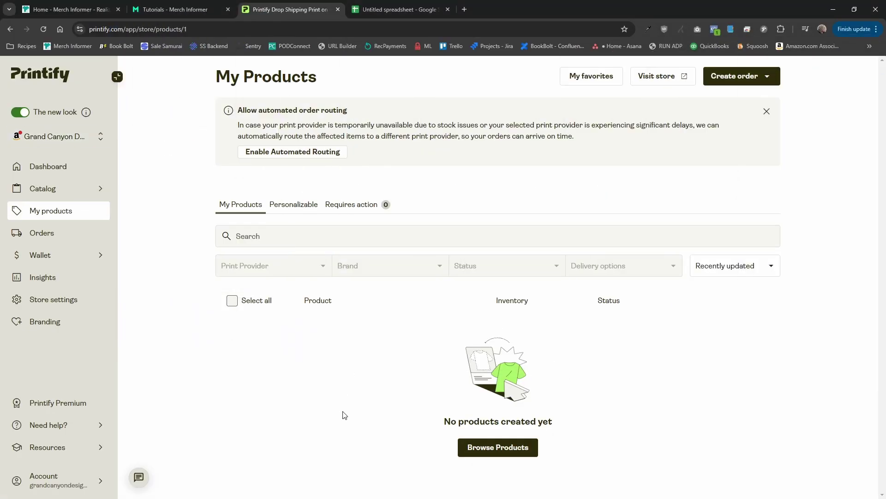
pyautogui.click(40, 31)
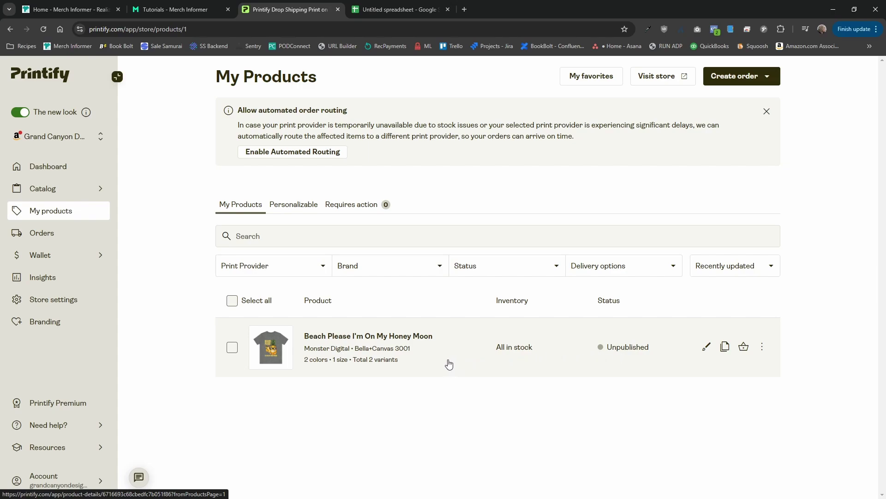
pyautogui.click(447, 363)
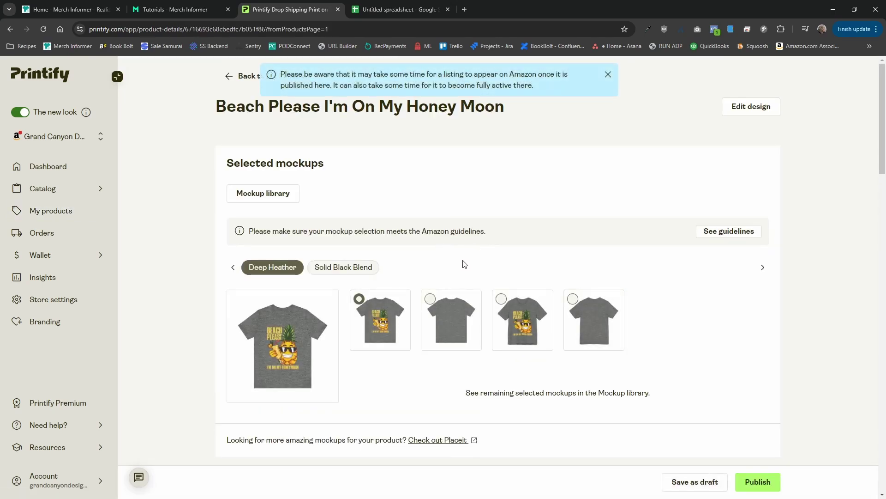
# - Review the product's mockups, listing details, pricing and publishing settings, then return to the product list
pyautogui.scroll(-2, 472, 263)
pyautogui.scroll(-7, 483, 317)
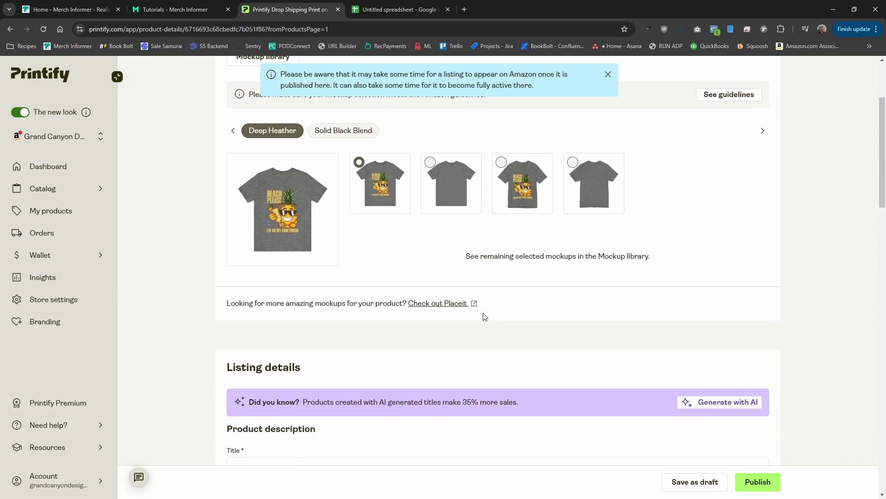
pyautogui.scroll(-14, 309, 300)
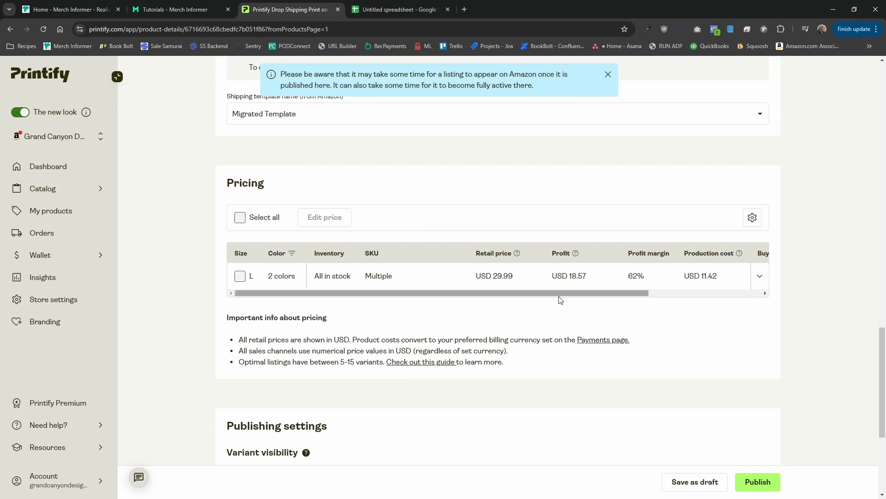
pyautogui.moveTo(561, 295); pyautogui.dragTo(451, 304)
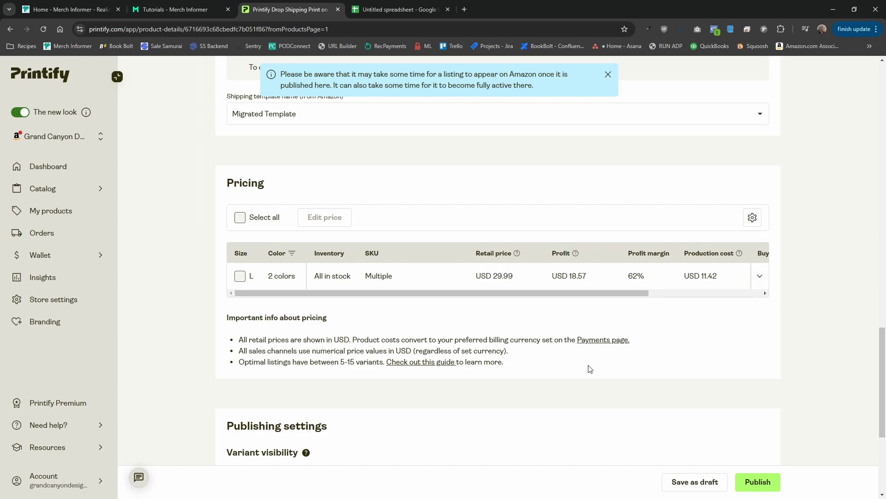
pyautogui.scroll(-5, 590, 369)
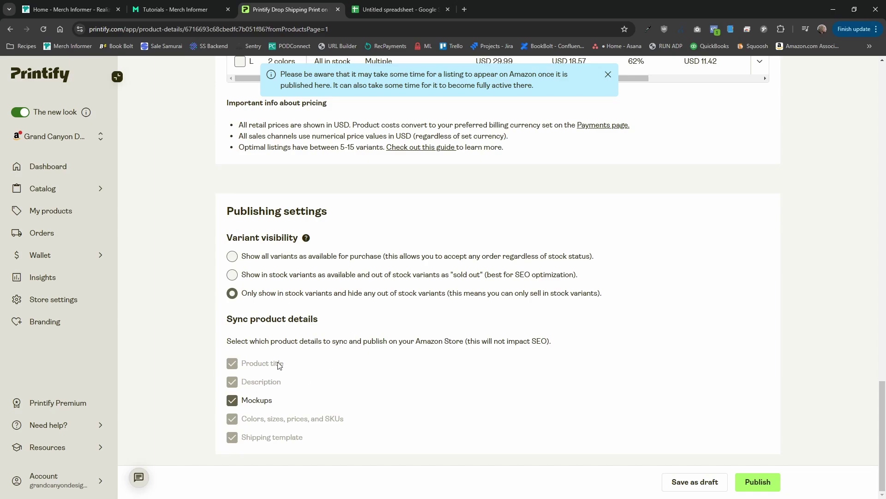
pyautogui.scroll(20, 401, 356)
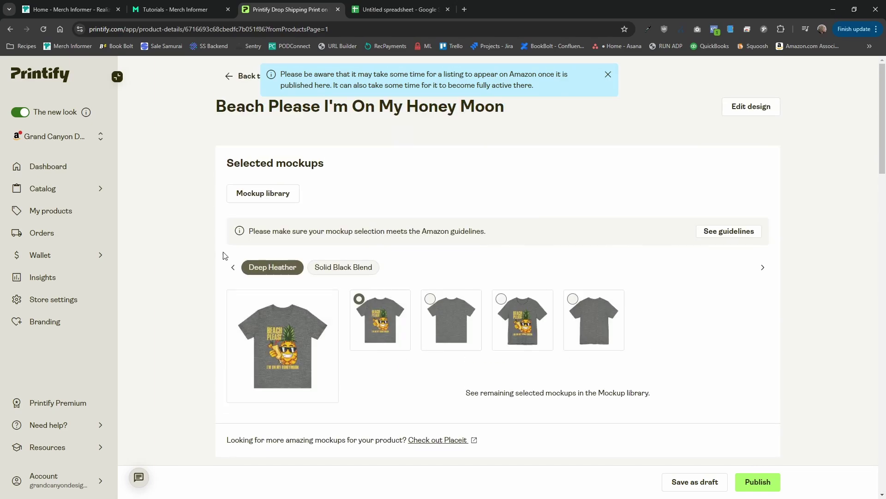
pyautogui.click(9, 29)
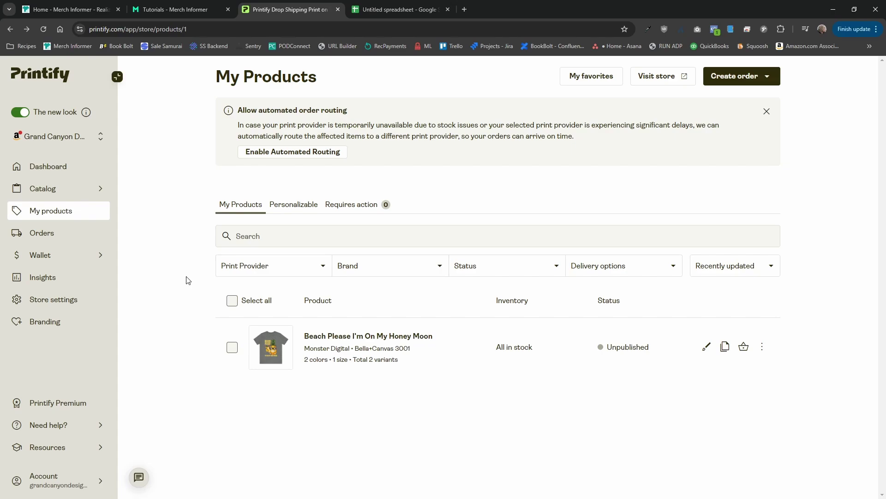